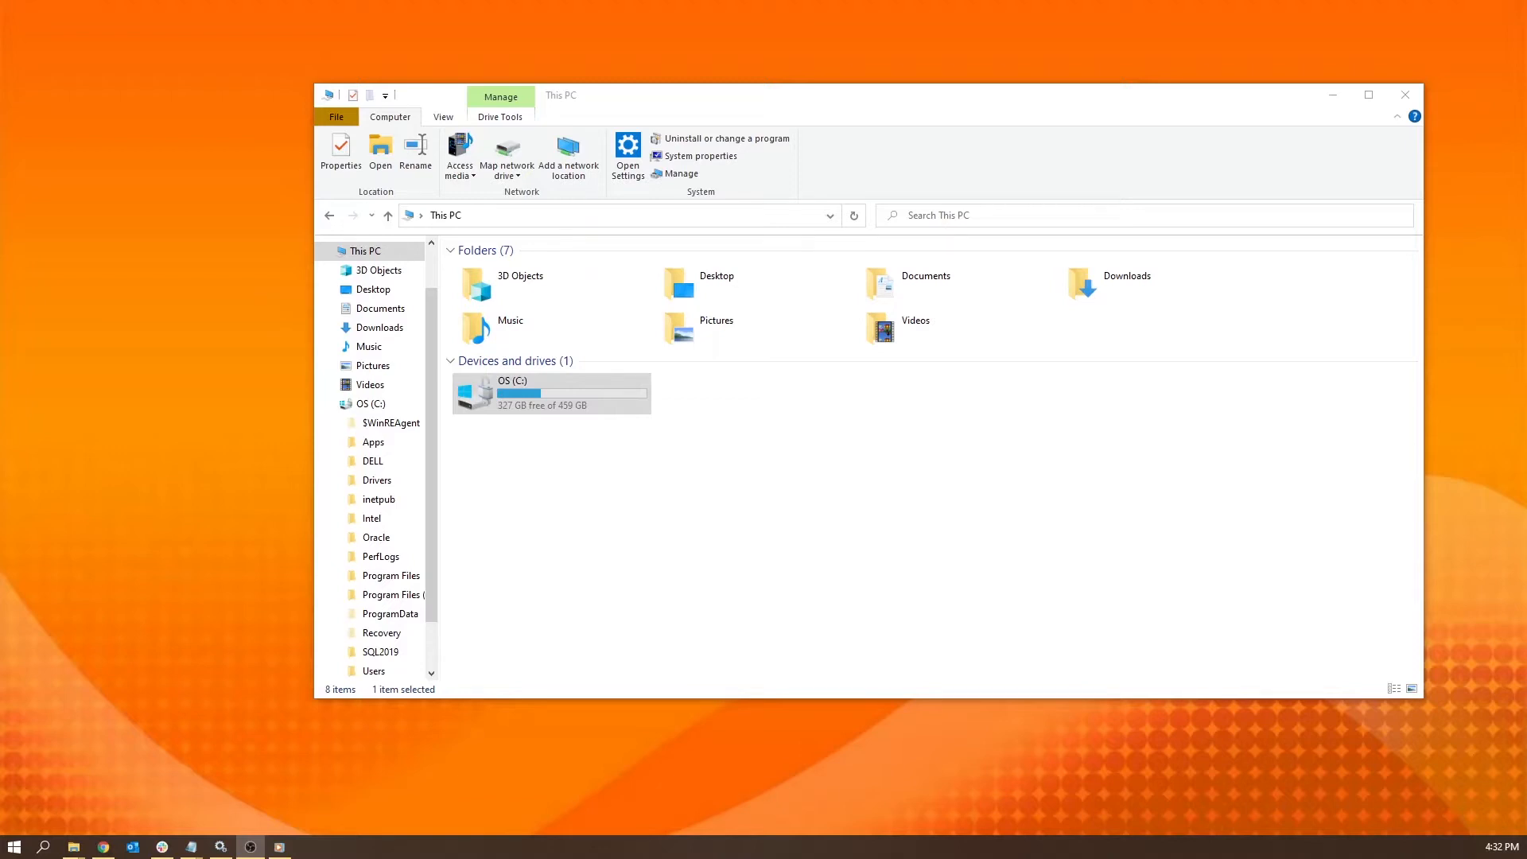
# Step: Open eWebReportsScheduler.xml from C:\Program Files\Exago\ExagoScheduler_v21.1 in the text editor and enlarge its window
pyautogui.doubleClick(586, 394)
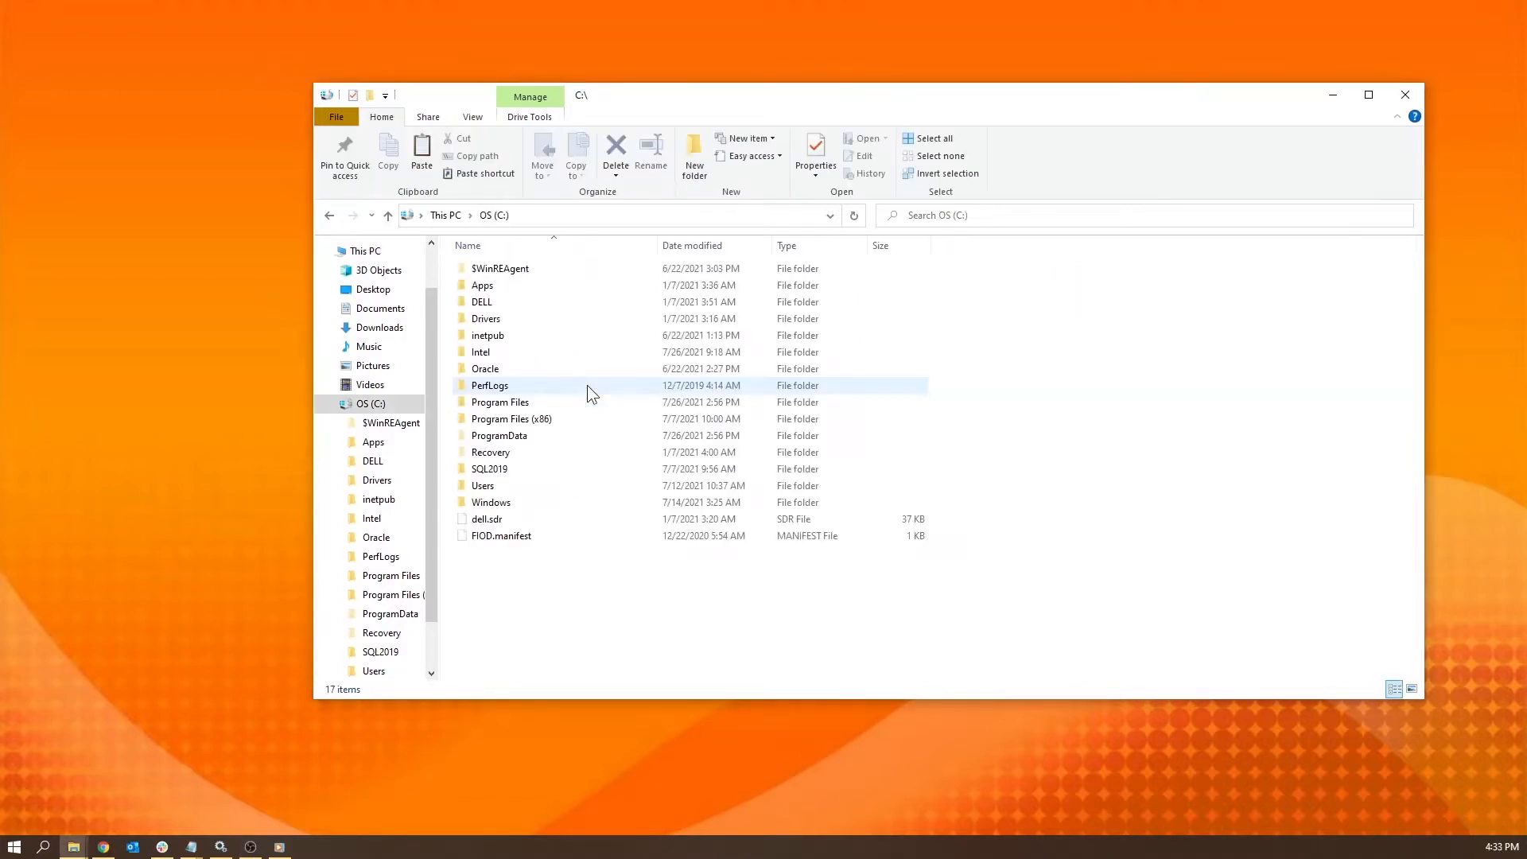
pyautogui.doubleClick(571, 403)
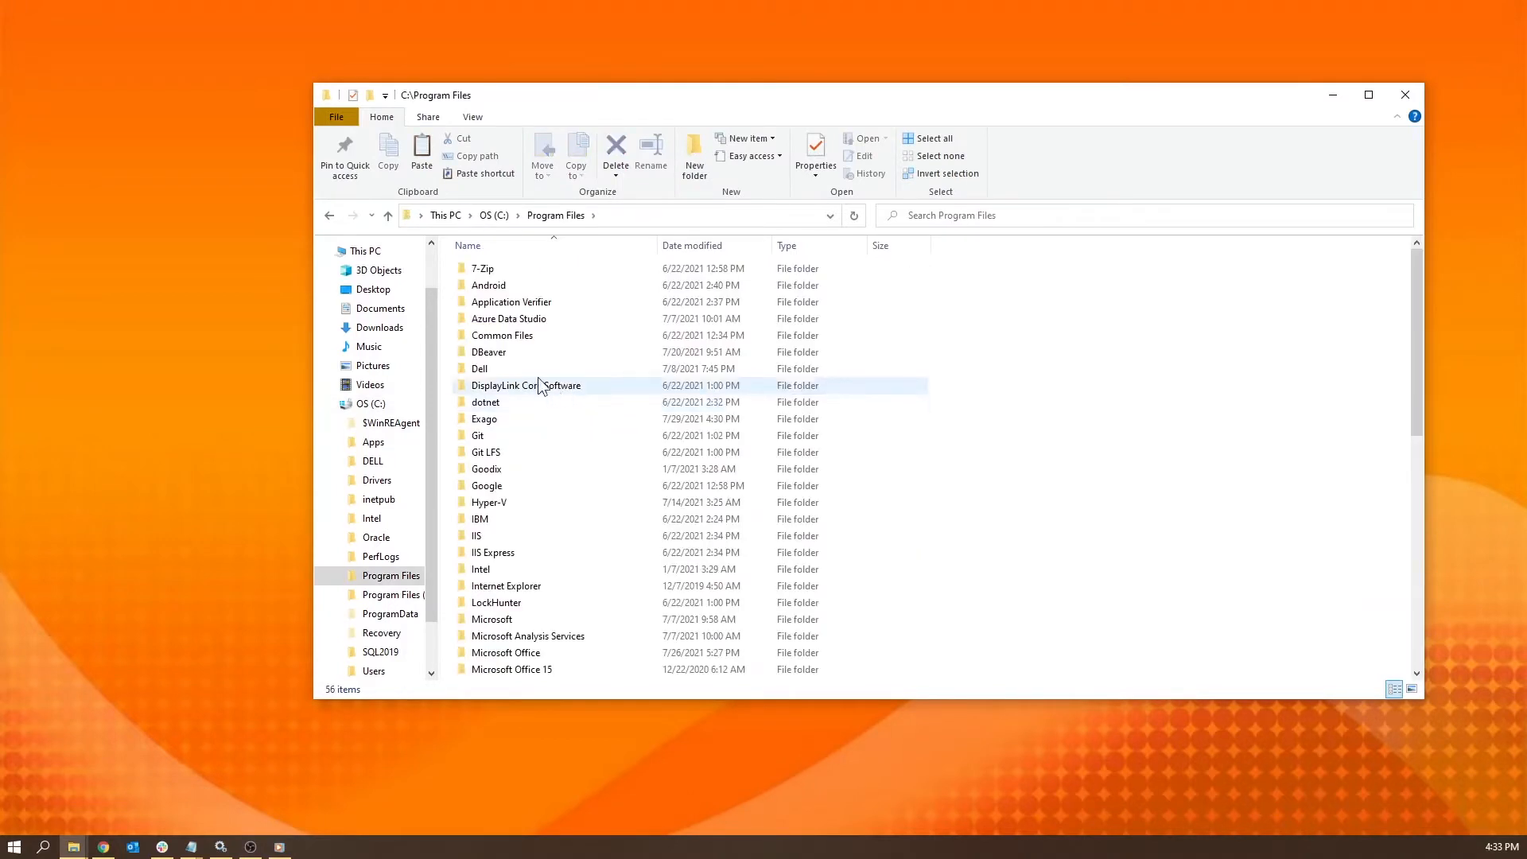
pyautogui.doubleClick(493, 419)
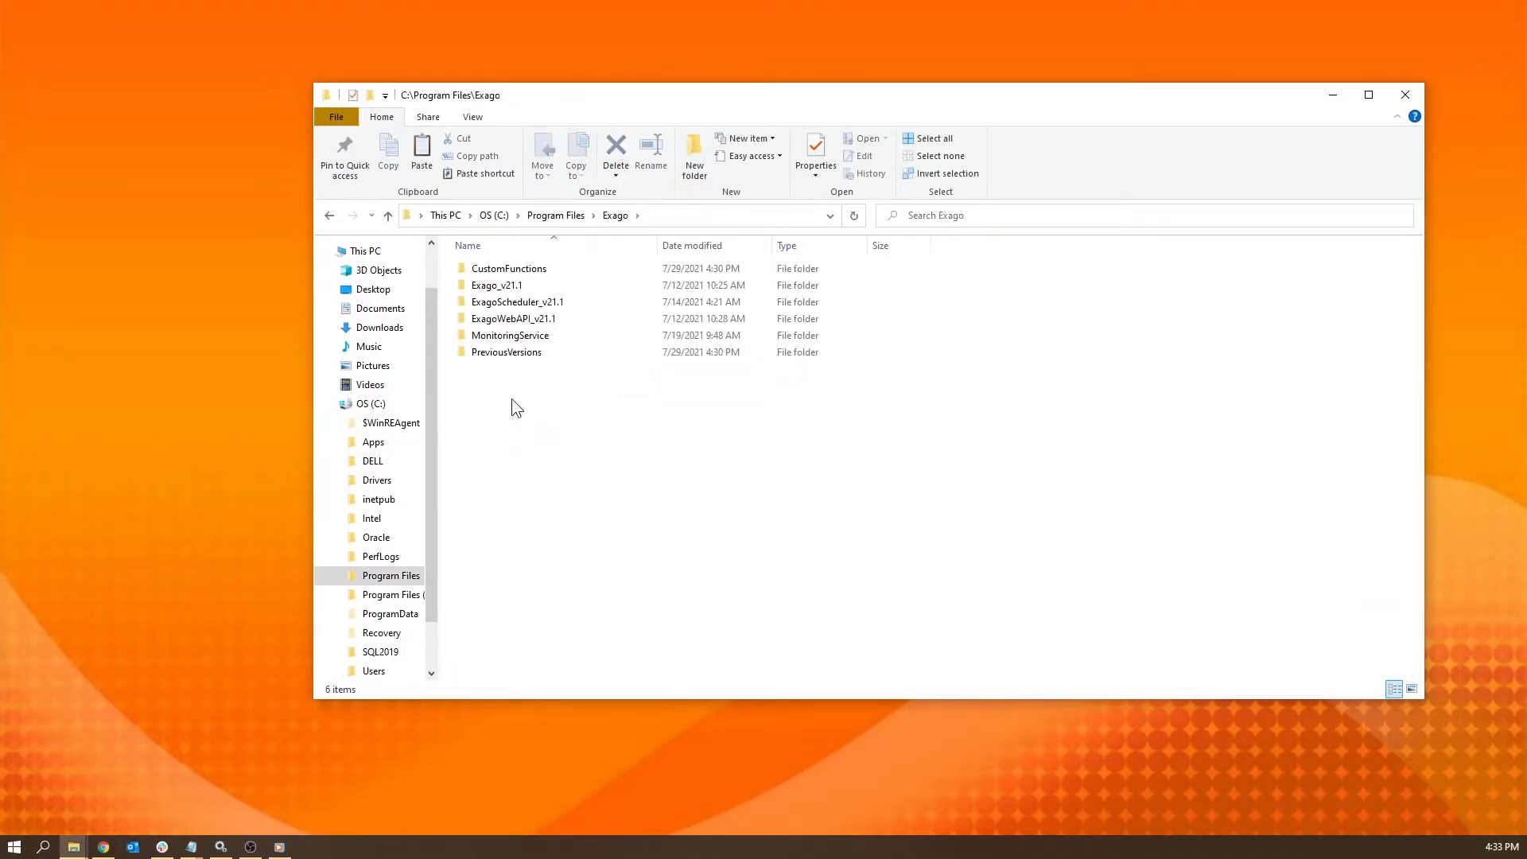
pyautogui.doubleClick(566, 302)
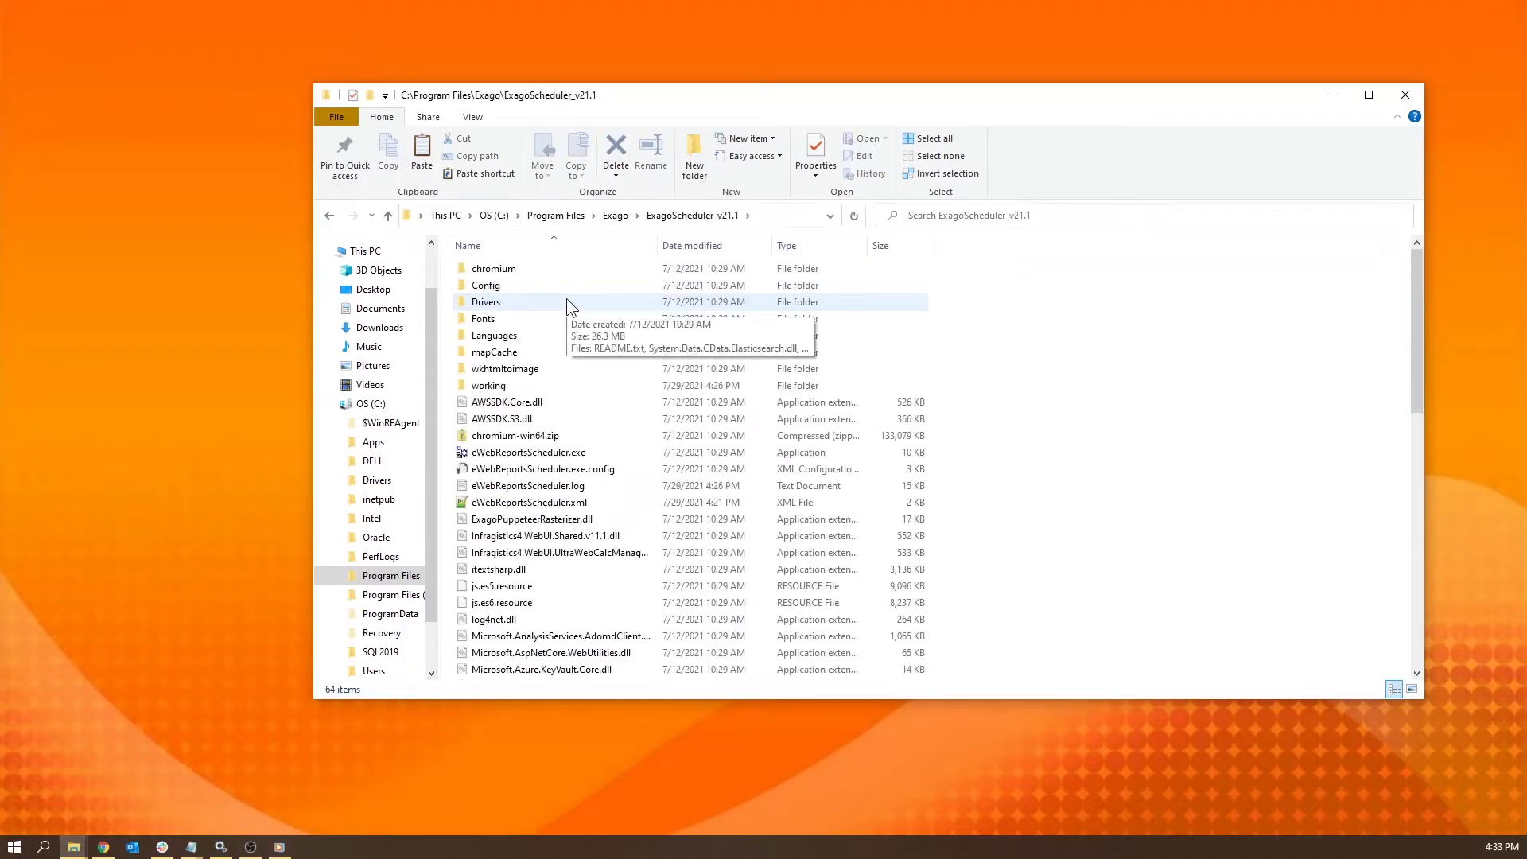
pyautogui.doubleClick(607, 499)
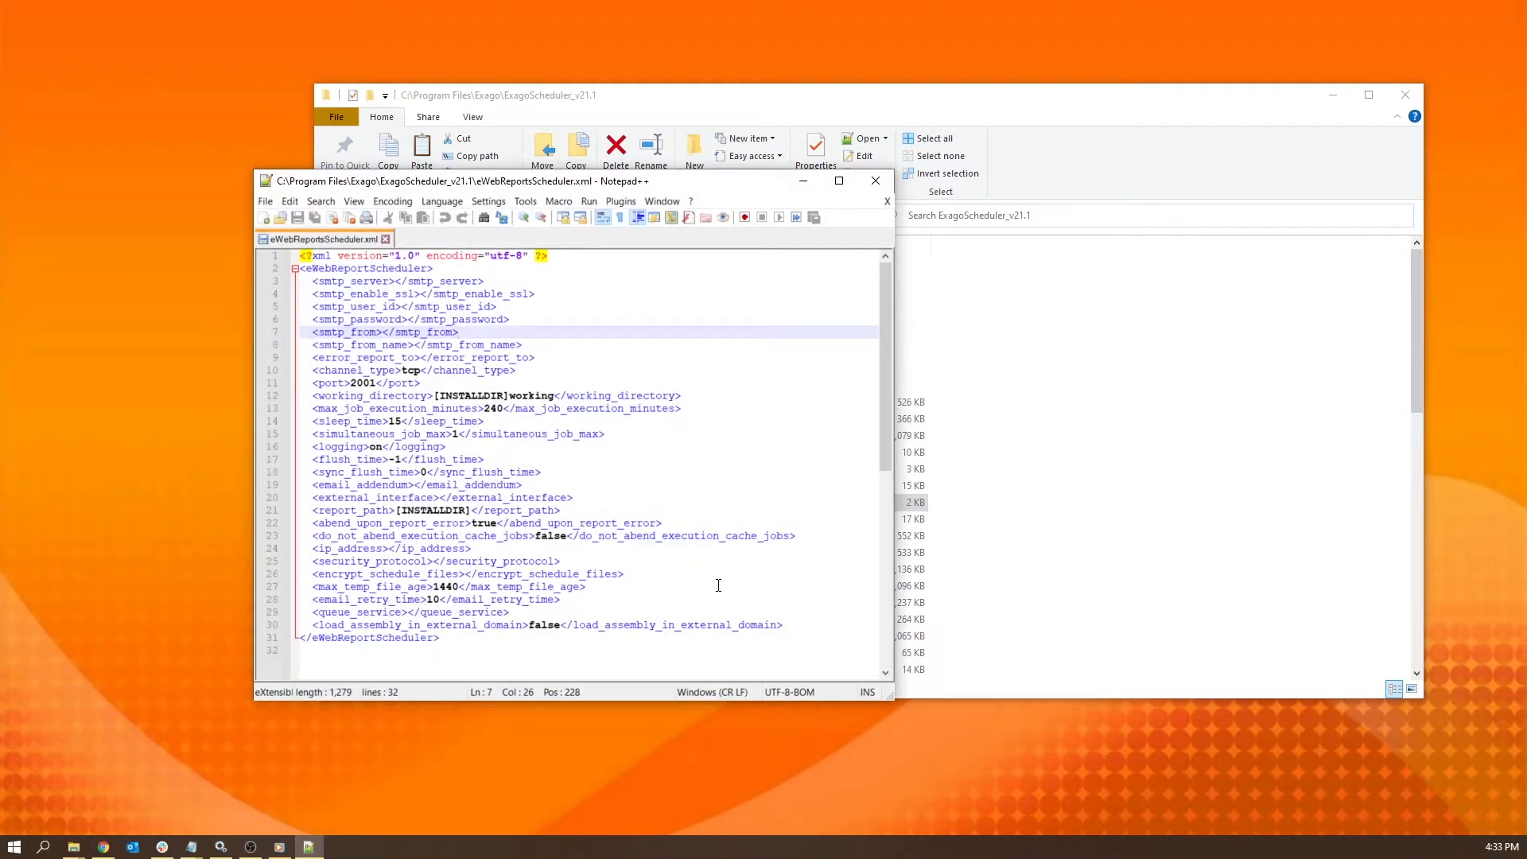
pyautogui.moveTo(889, 698); pyautogui.dragTo(945, 722)
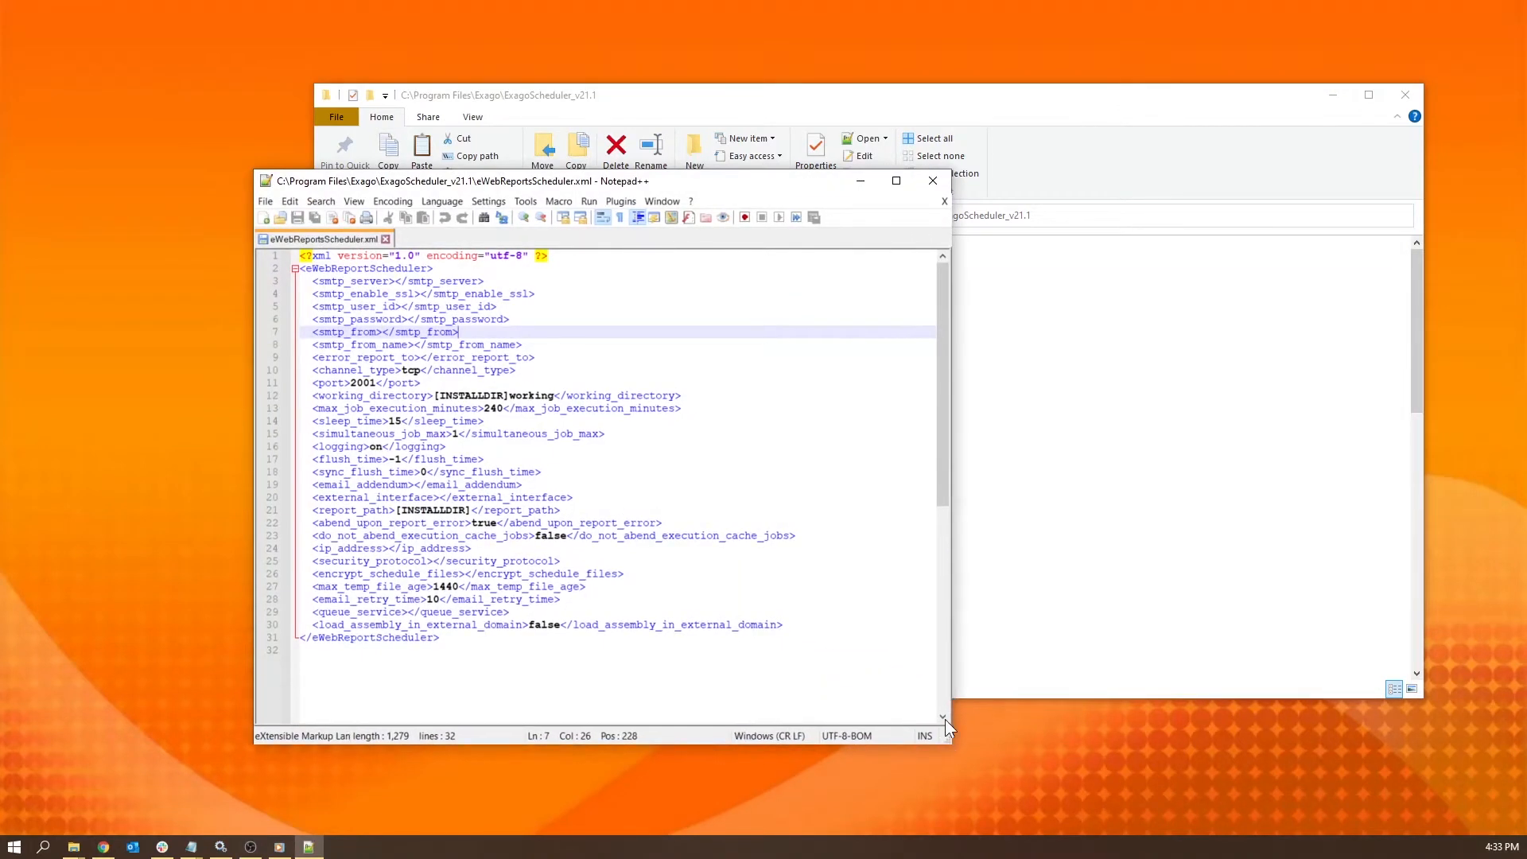
# Step: Set smtp_server to 192.0.2.200 and smtp_enable_ssl to true in the scheduler configuration file
pyautogui.hotkey('alt', 'Tab')
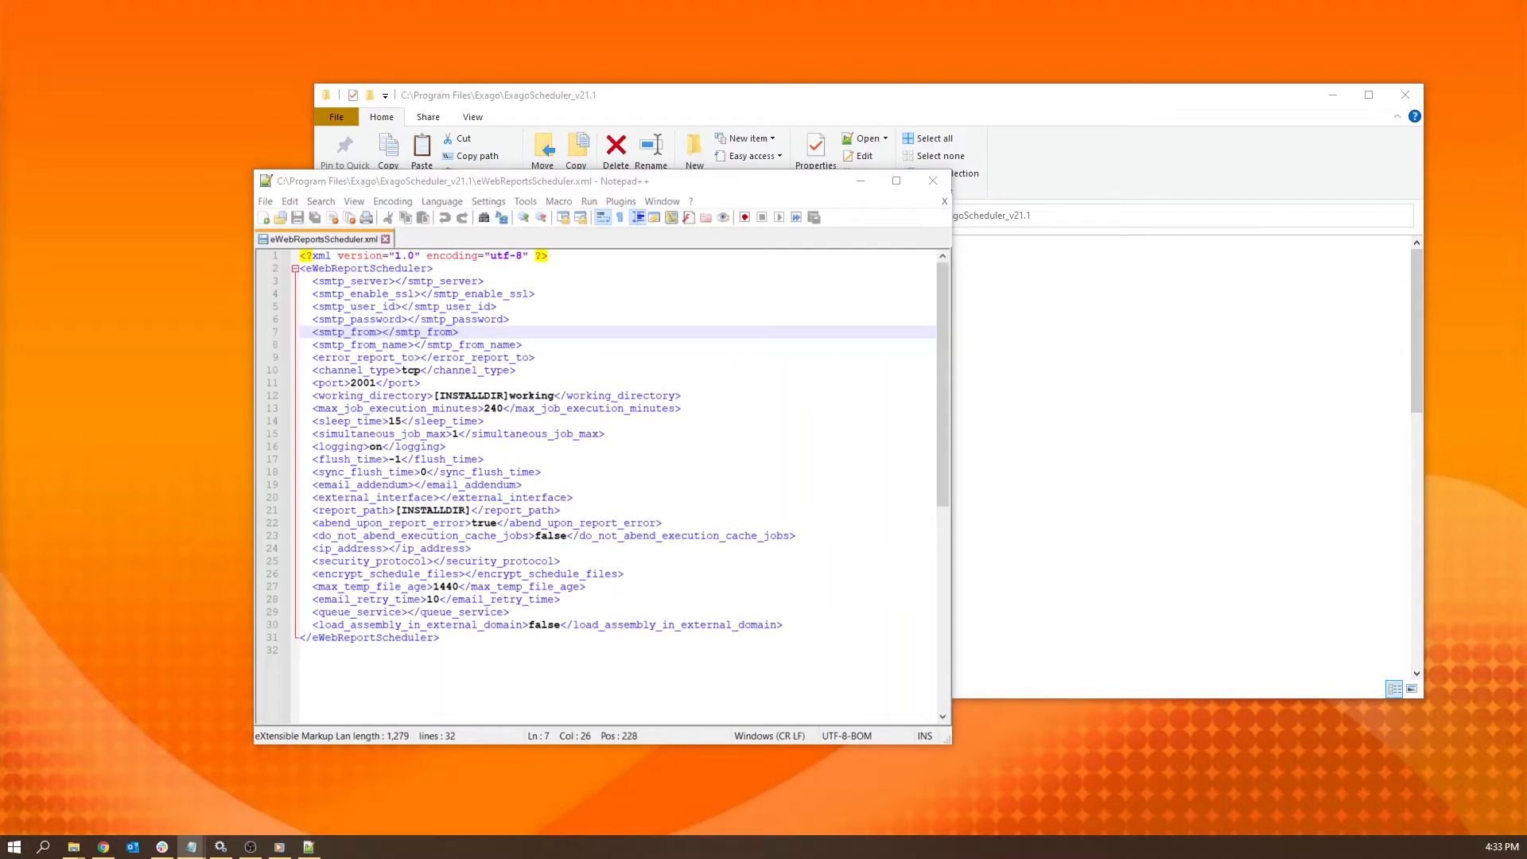
pyautogui.hotkey('ctrl', 'c')
pyautogui.click(396, 281)
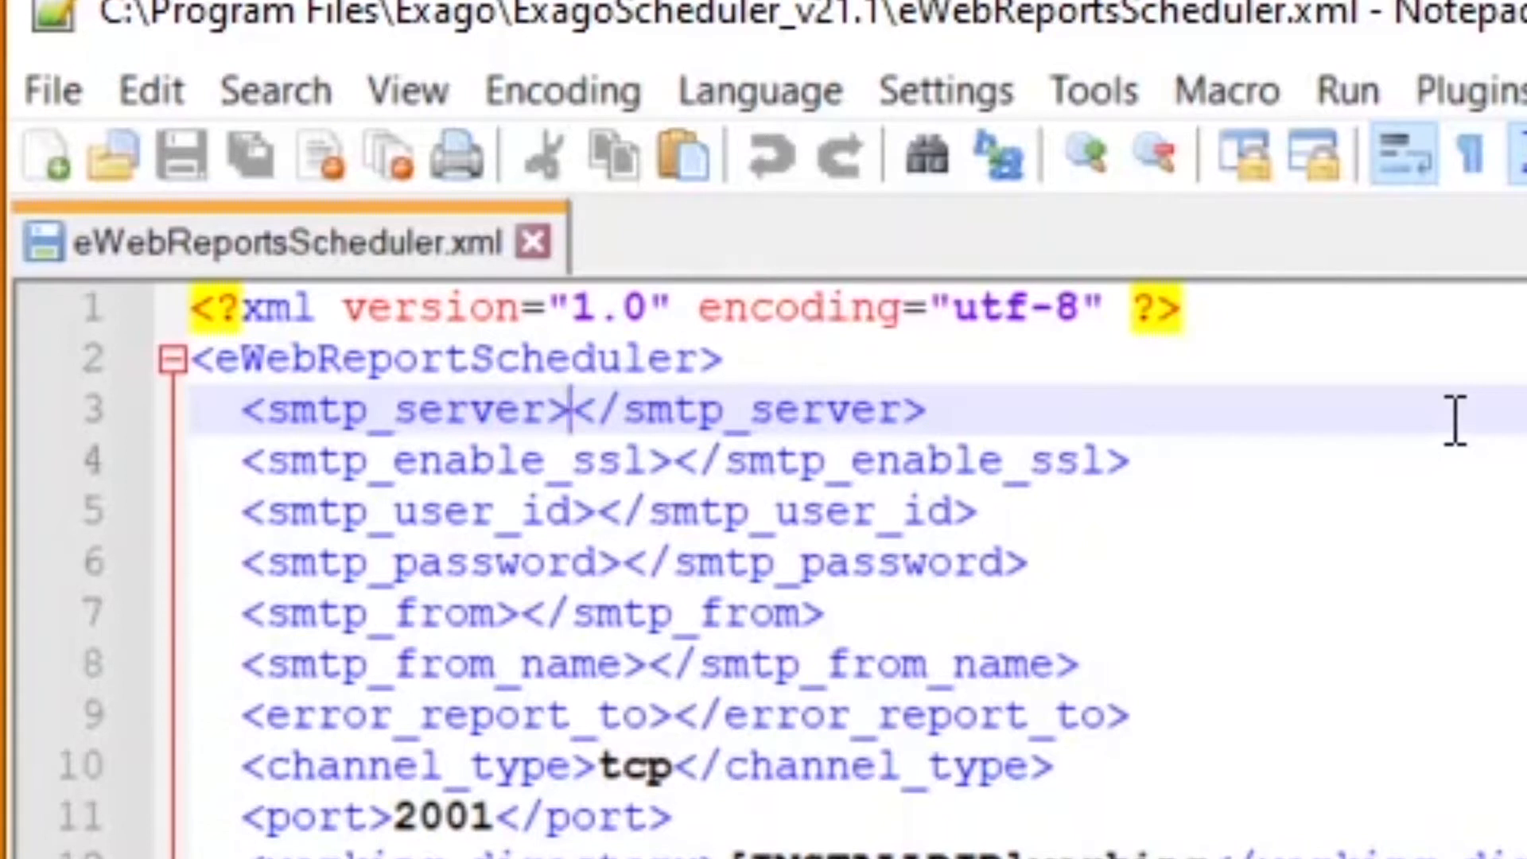
pyautogui.hotkey('ctrl', 'v')
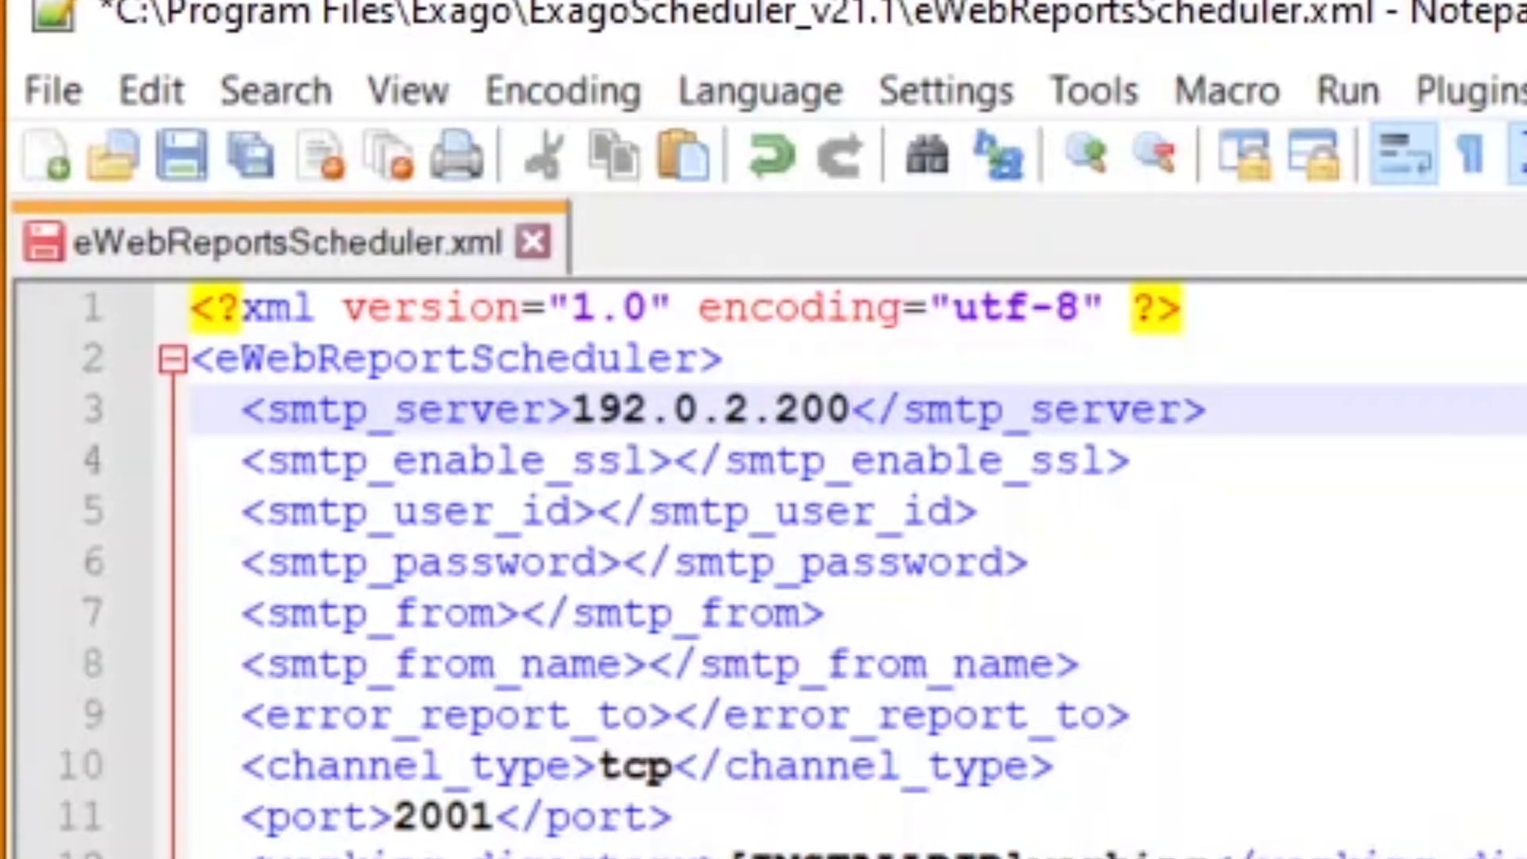
pyautogui.click(677, 463)
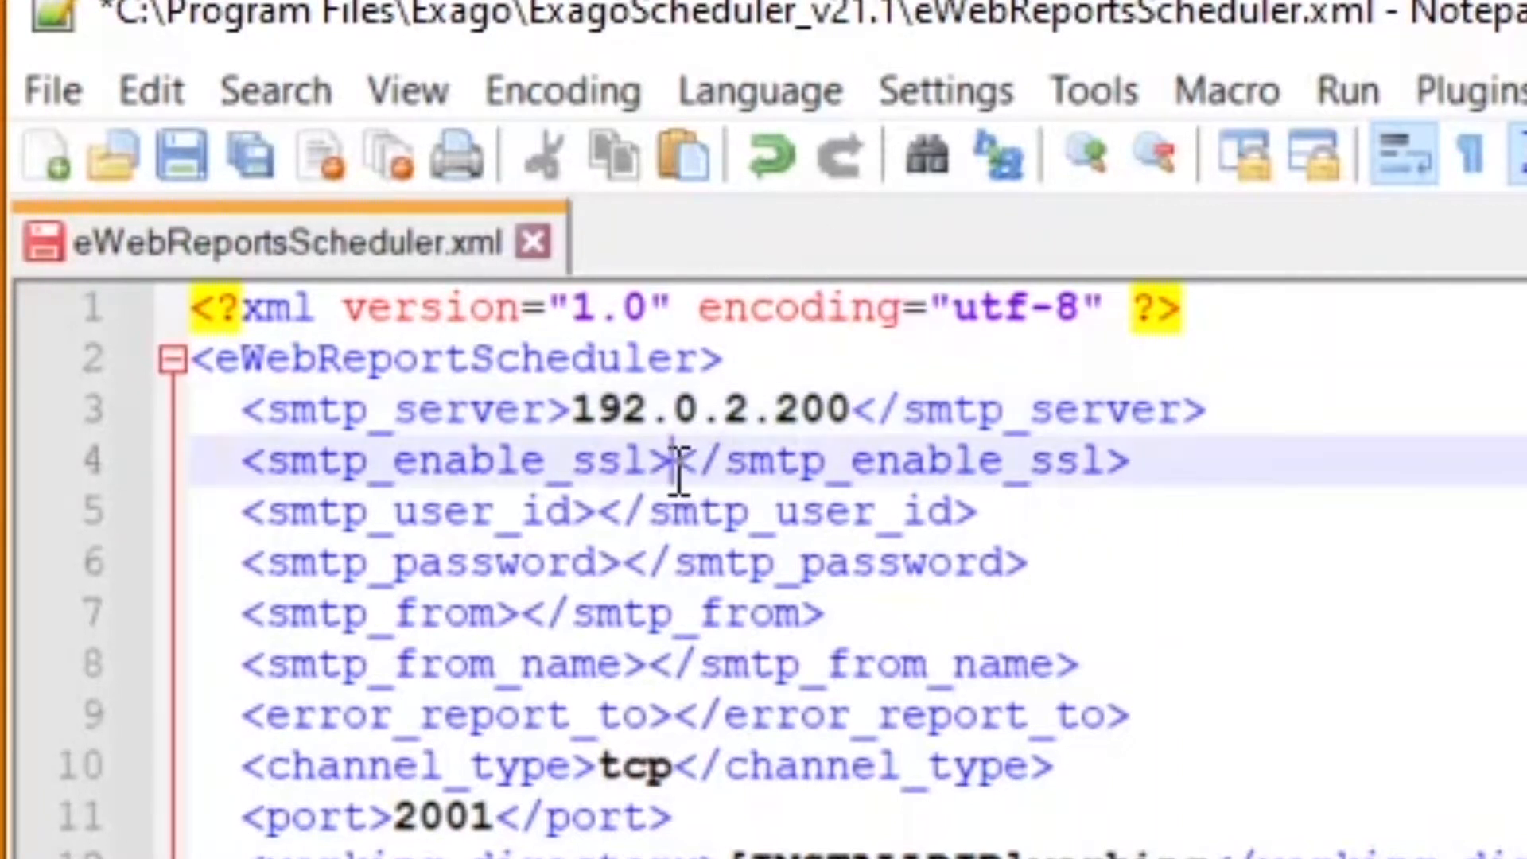
pyautogui.write('true')
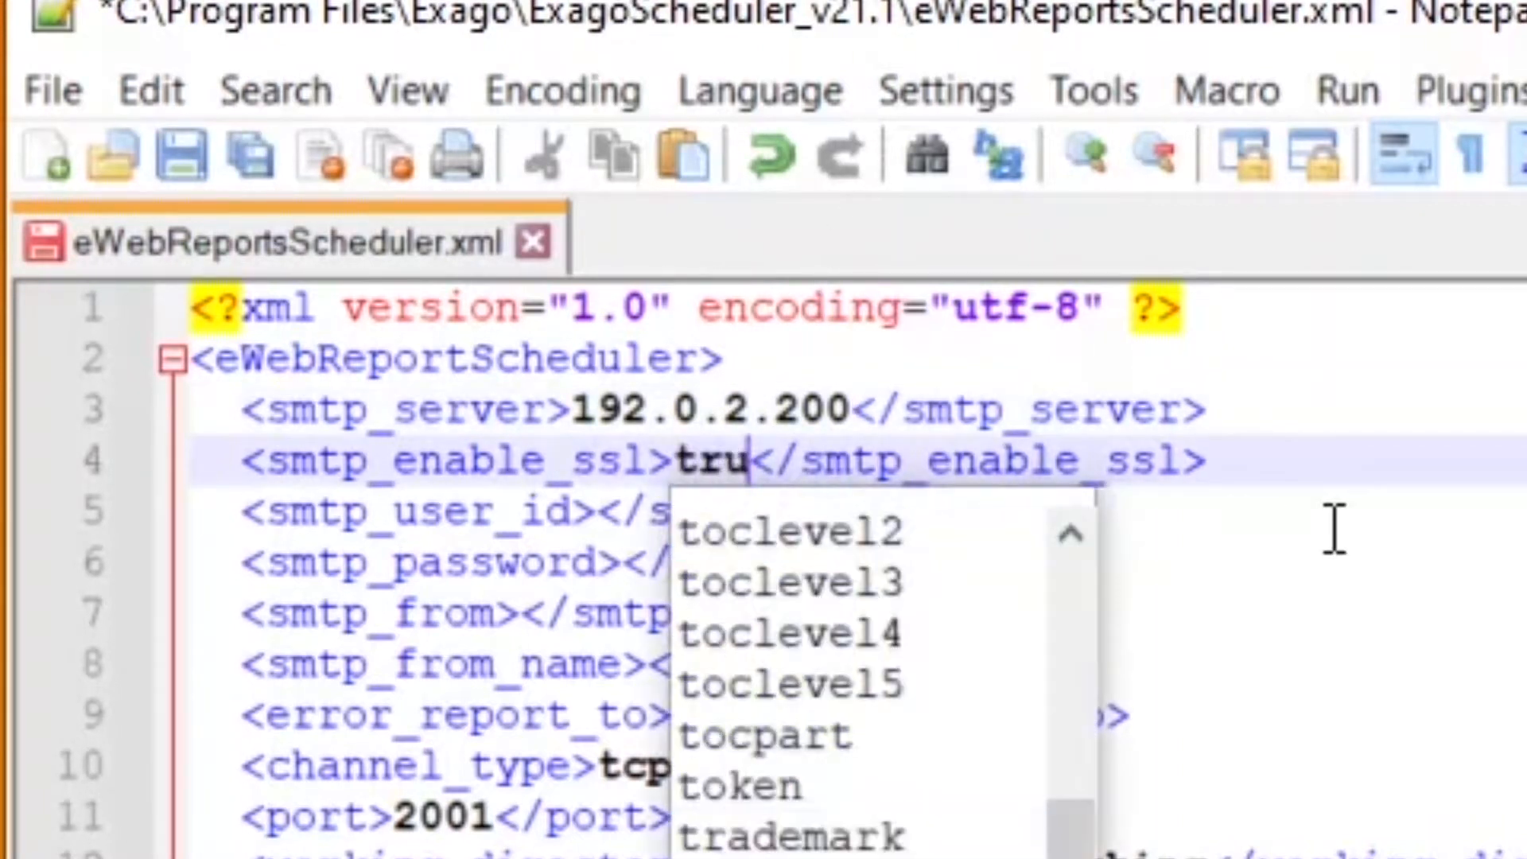
pyautogui.click(1334, 516)
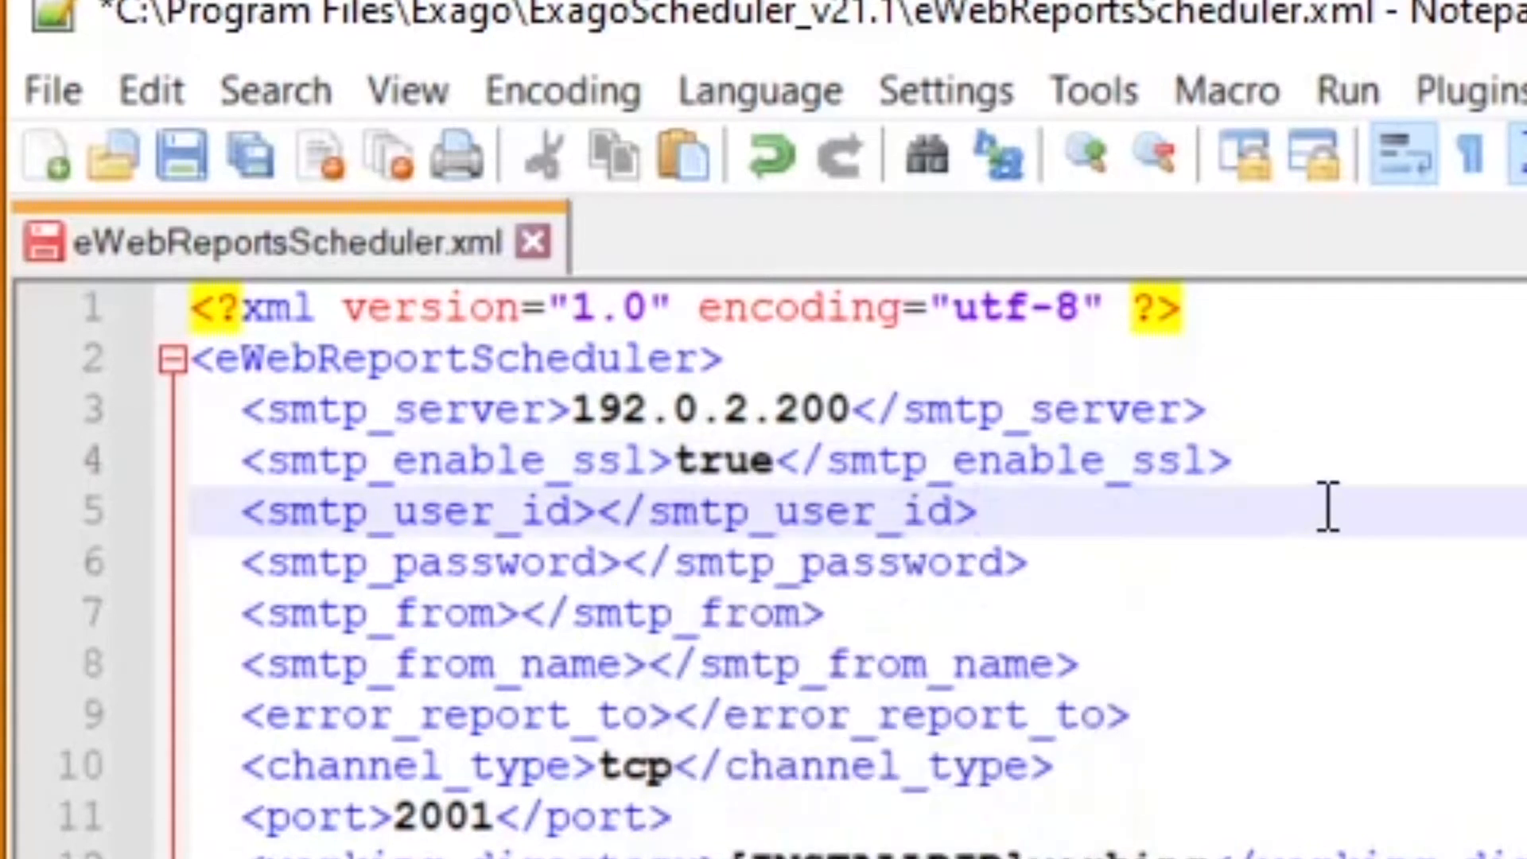
# Step: Set smtp_user_id to userlogin and enter the mail account's password in smtp_password
pyautogui.click(596, 511)
pyautogui.write('userlogin')
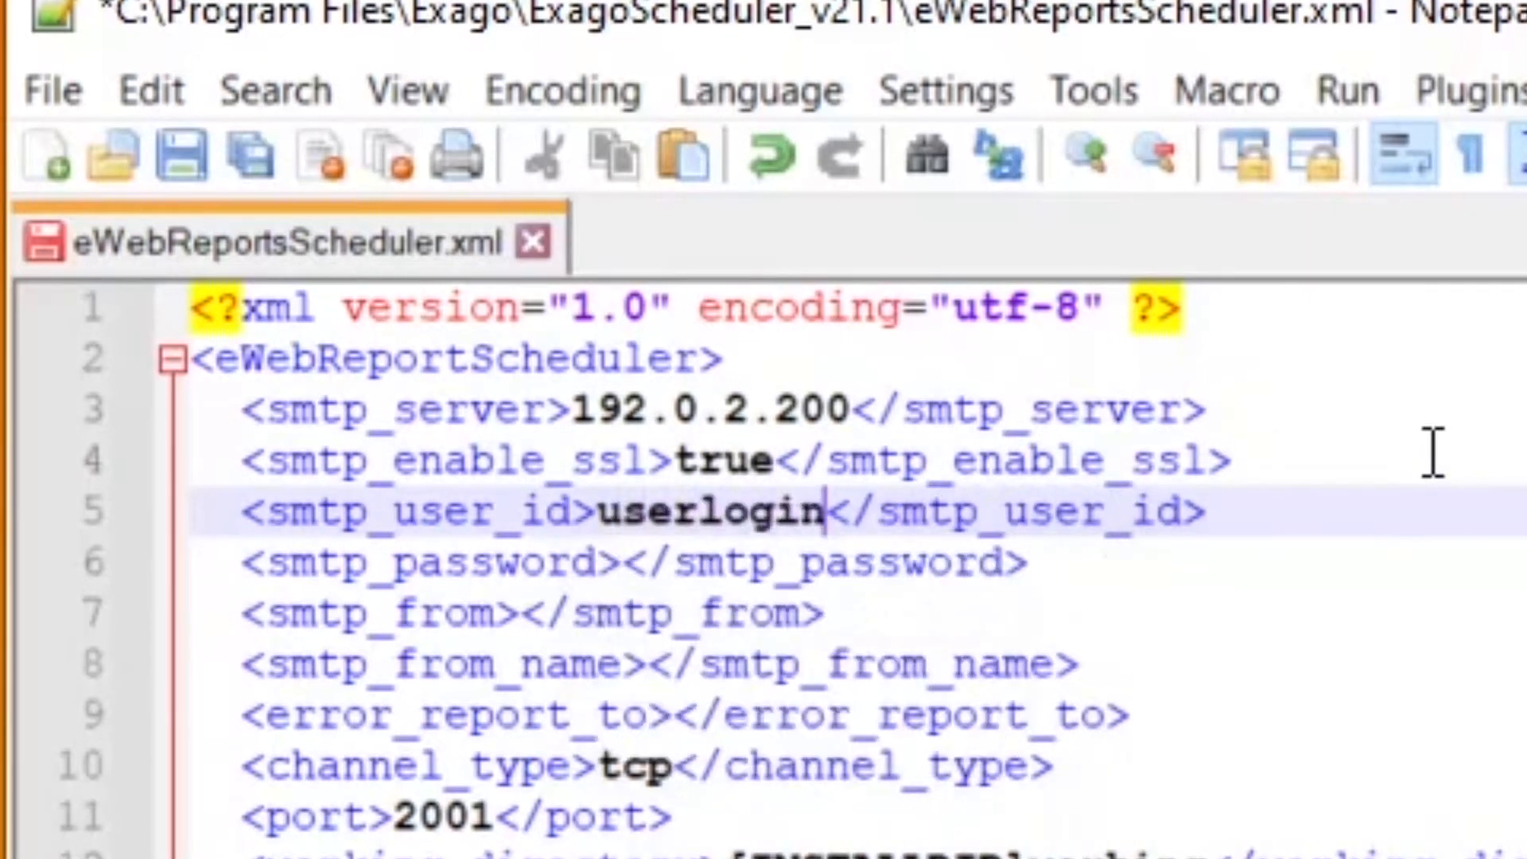
pyautogui.click(624, 563)
pyautogui.write('userpassword')
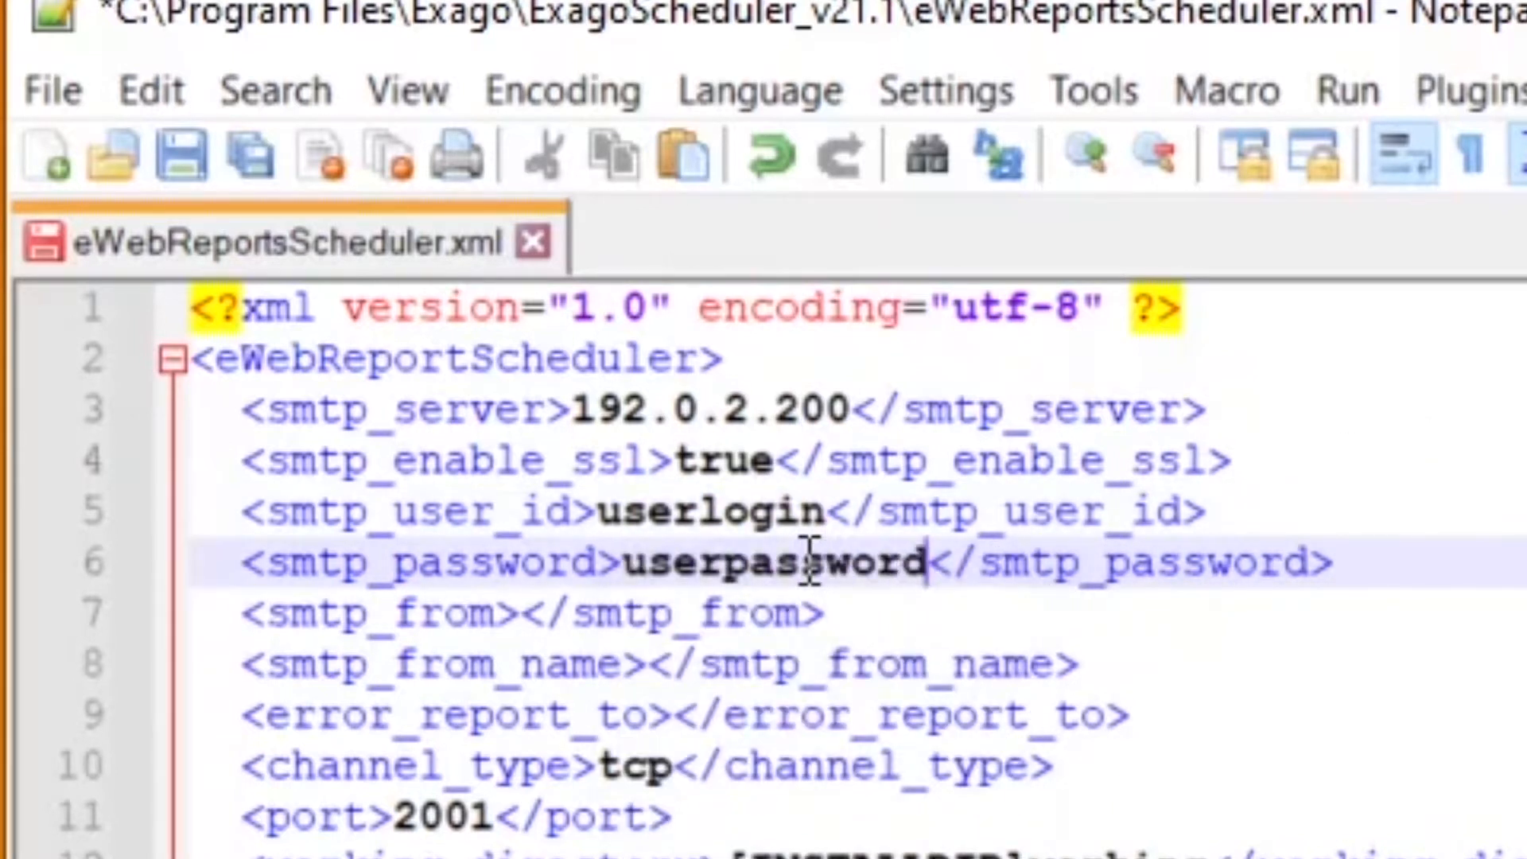
# Step: Enter the sender's e-mail address in smtp_from, set smtp_from_name to "Reports at Your Company", and close the editor
pyautogui.click(521, 612)
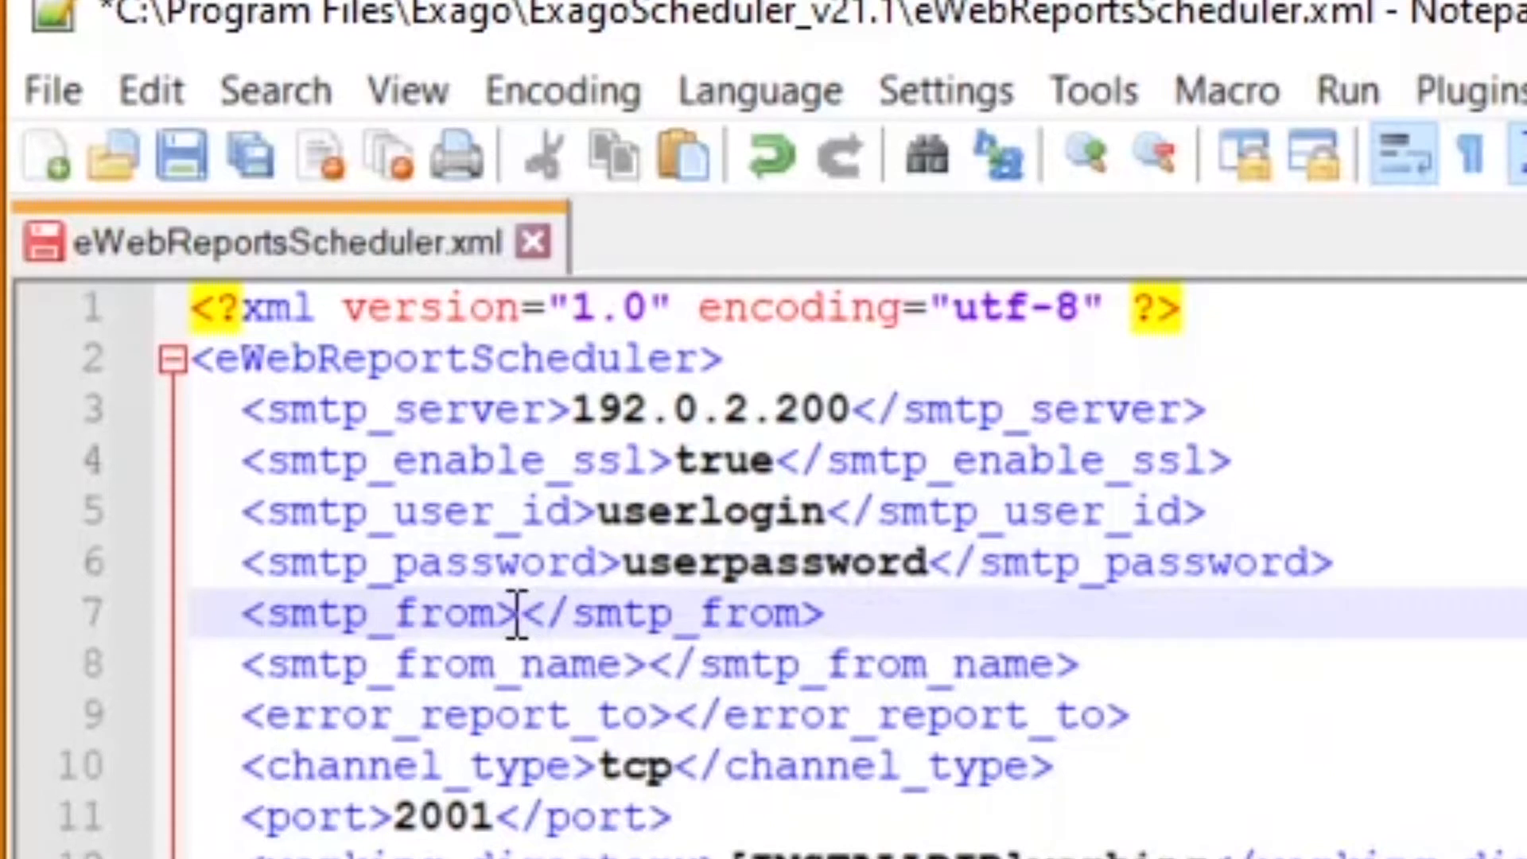
pyautogui.write('reports@')
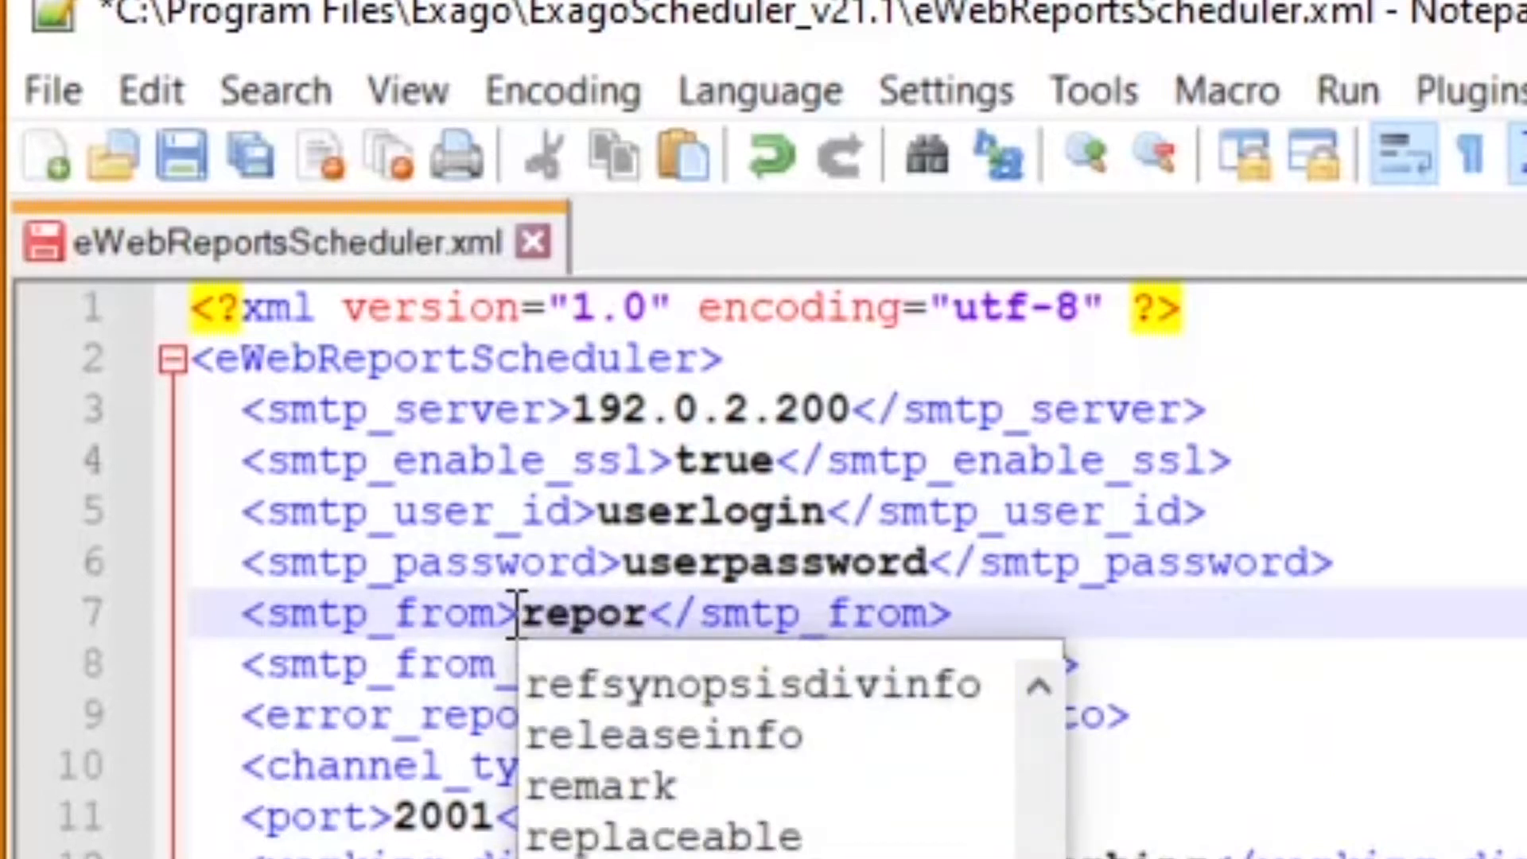
pyautogui.write('yourcompany')
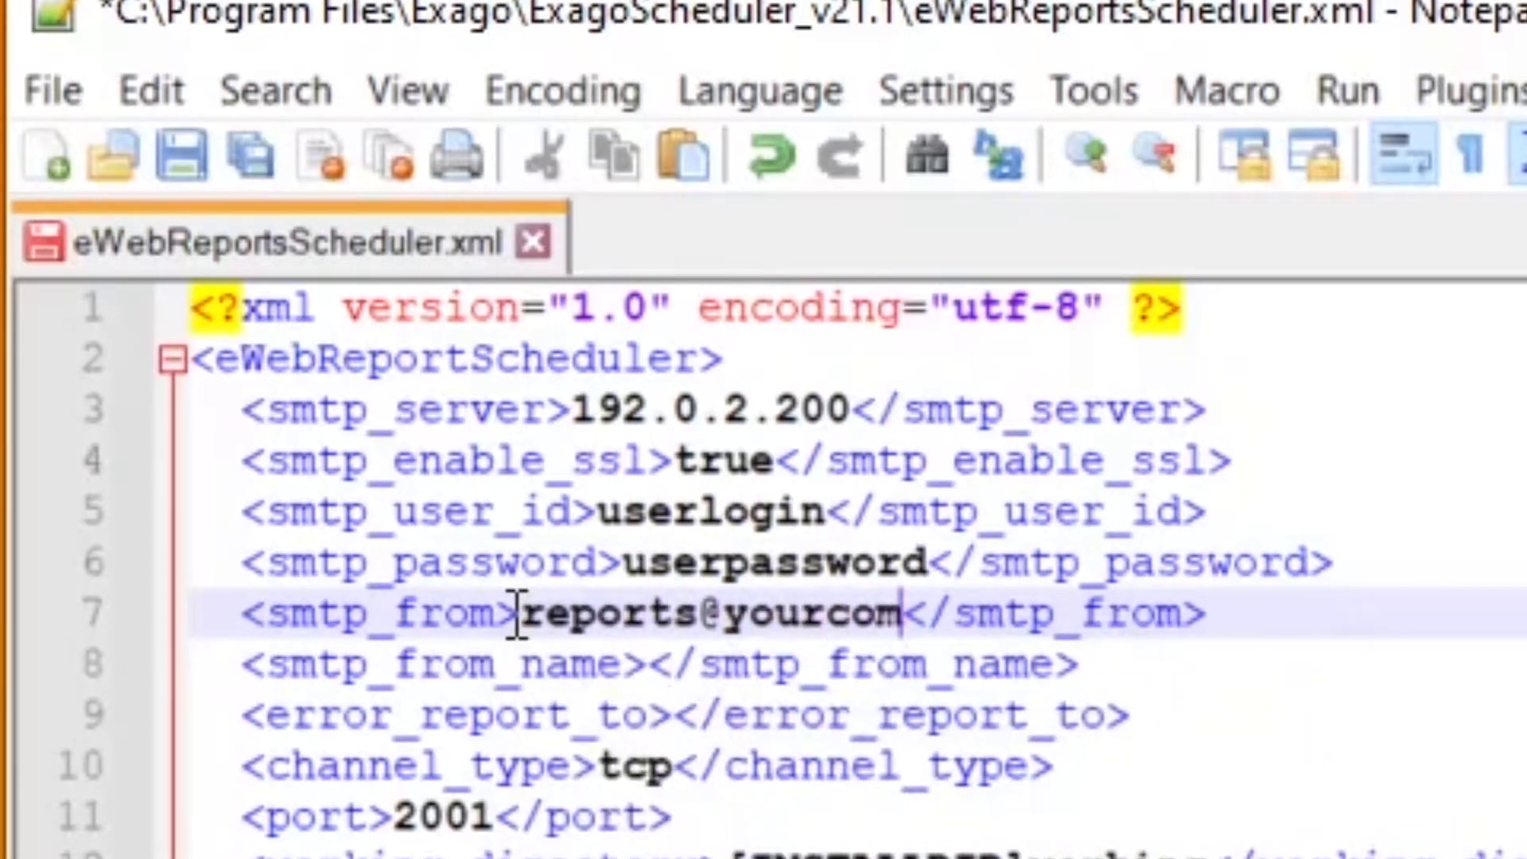
pyautogui.write('.com')
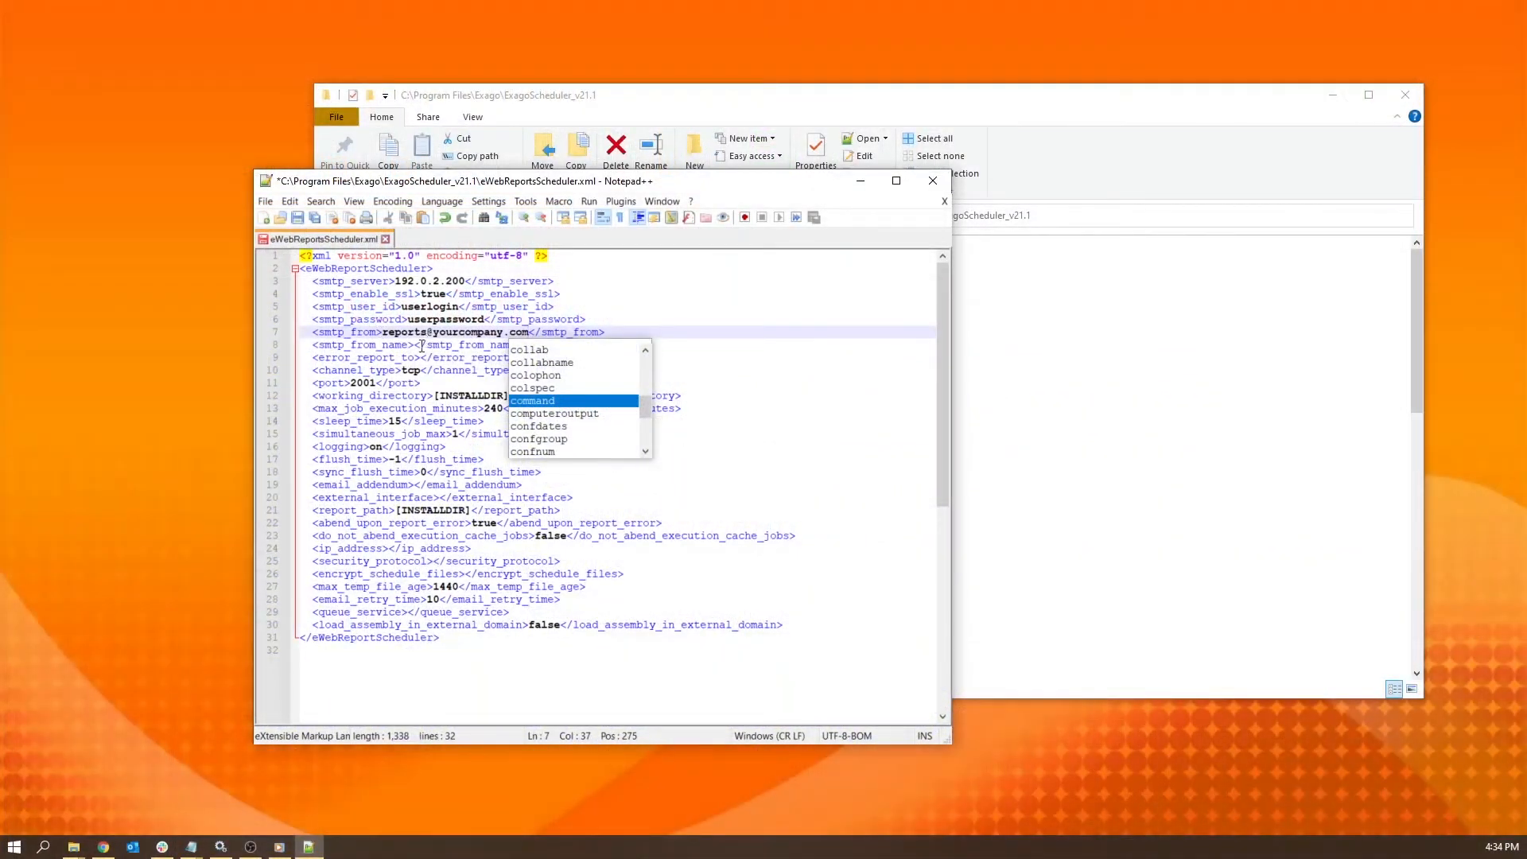
pyautogui.click(643, 668)
pyautogui.write('Reports at Your C')
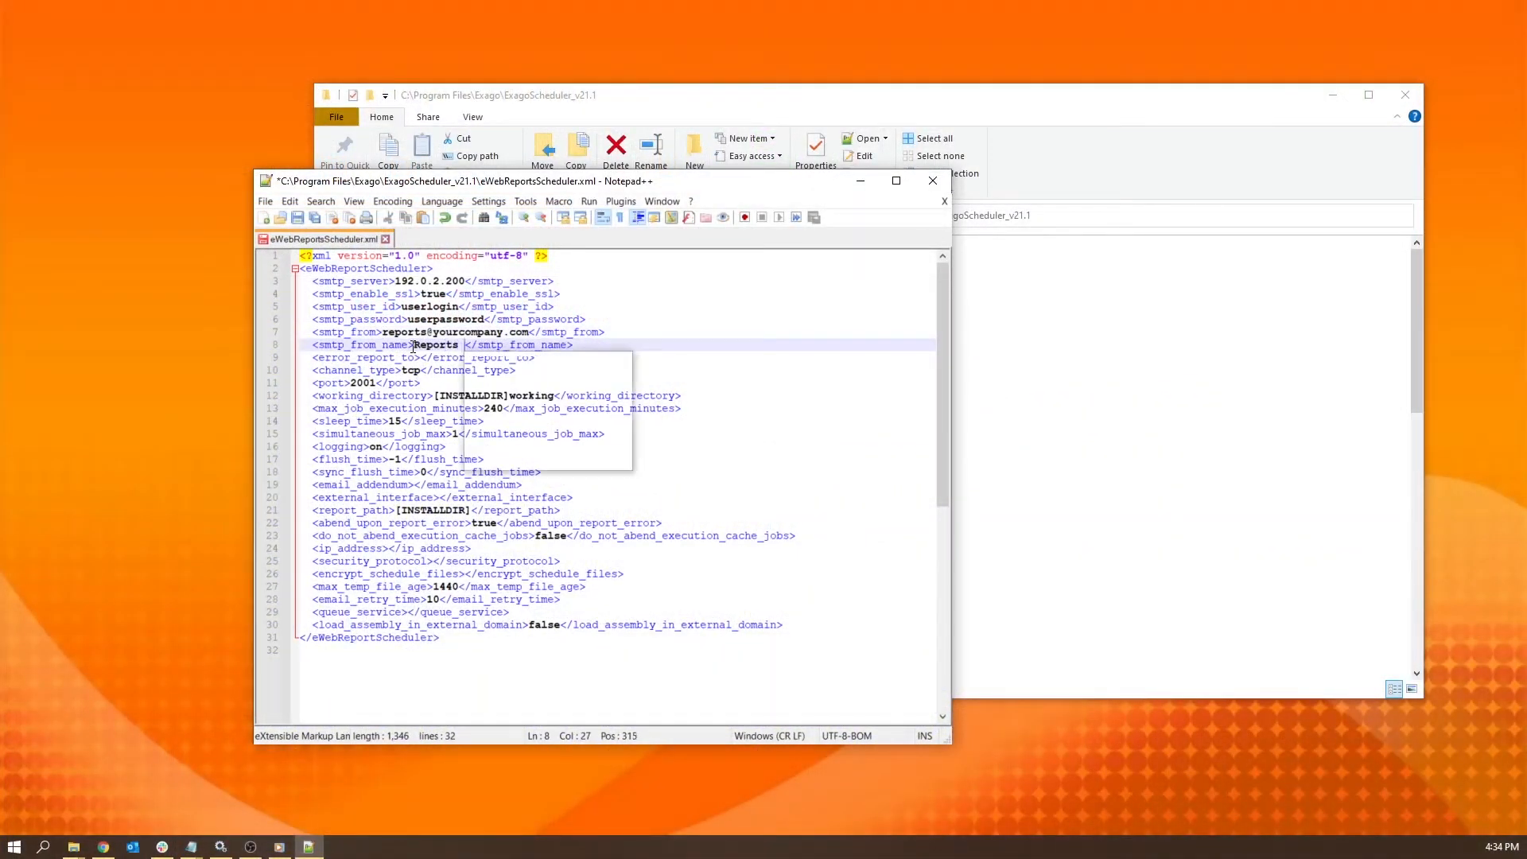
pyautogui.write('ompany')
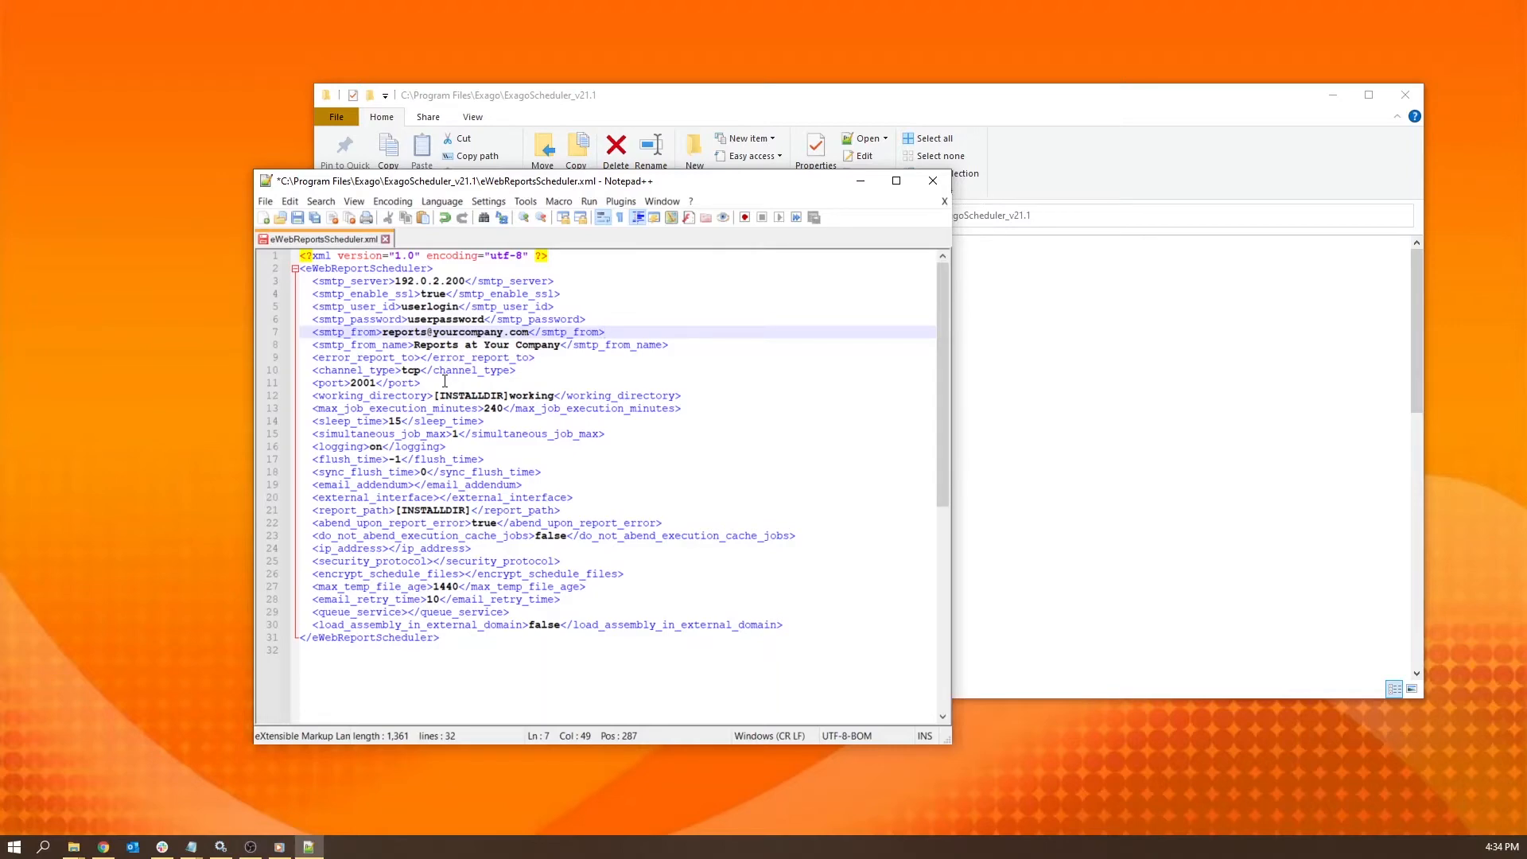
pyautogui.click(931, 185)
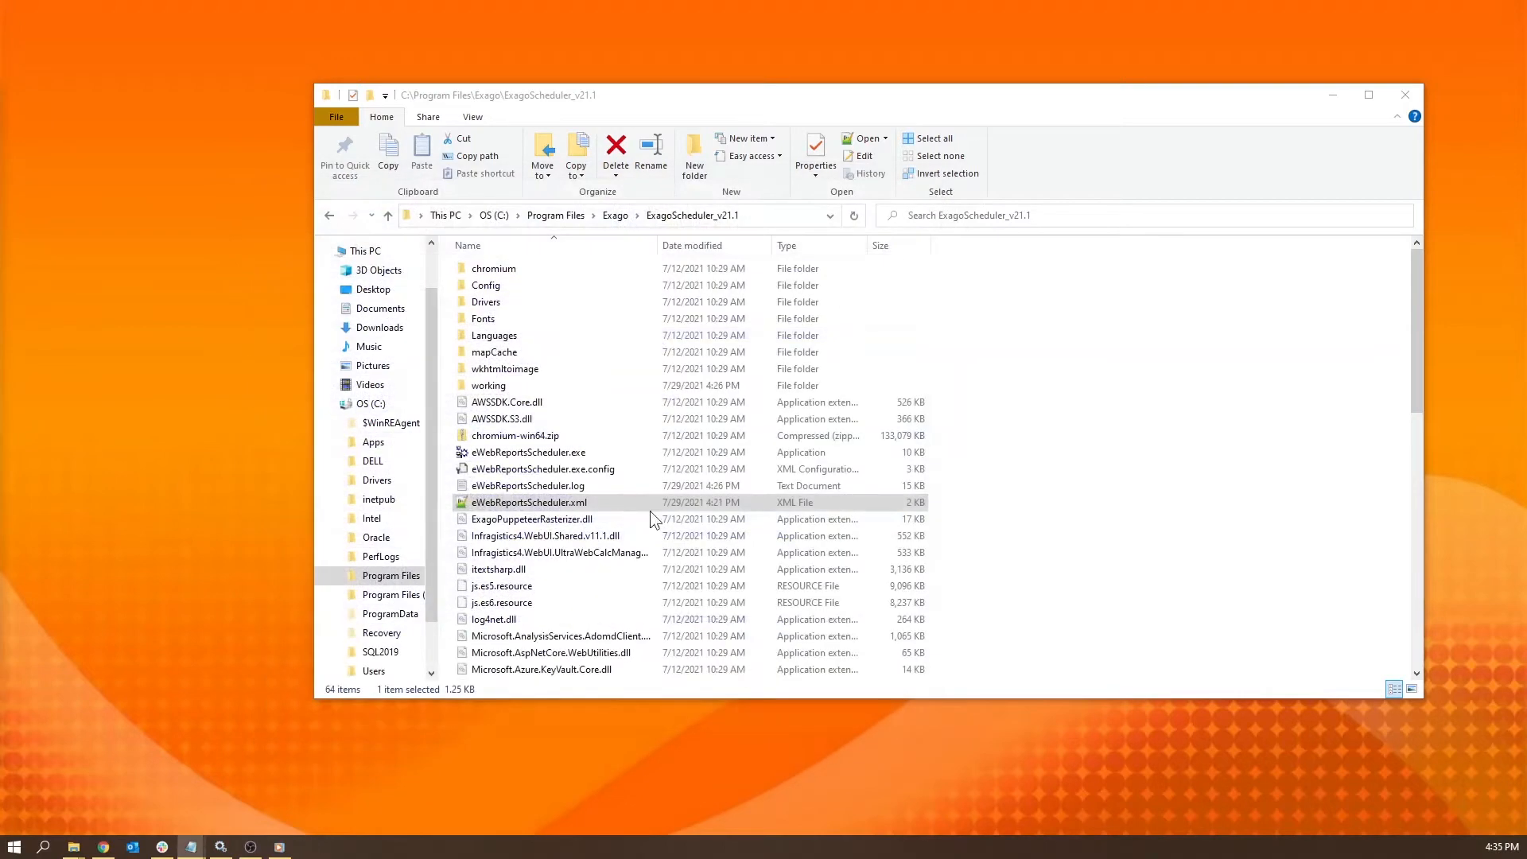
# Step: Switch to Windows Services, stop the ExagoScheduler_v21.1 service and start it again
pyautogui.click(221, 847)
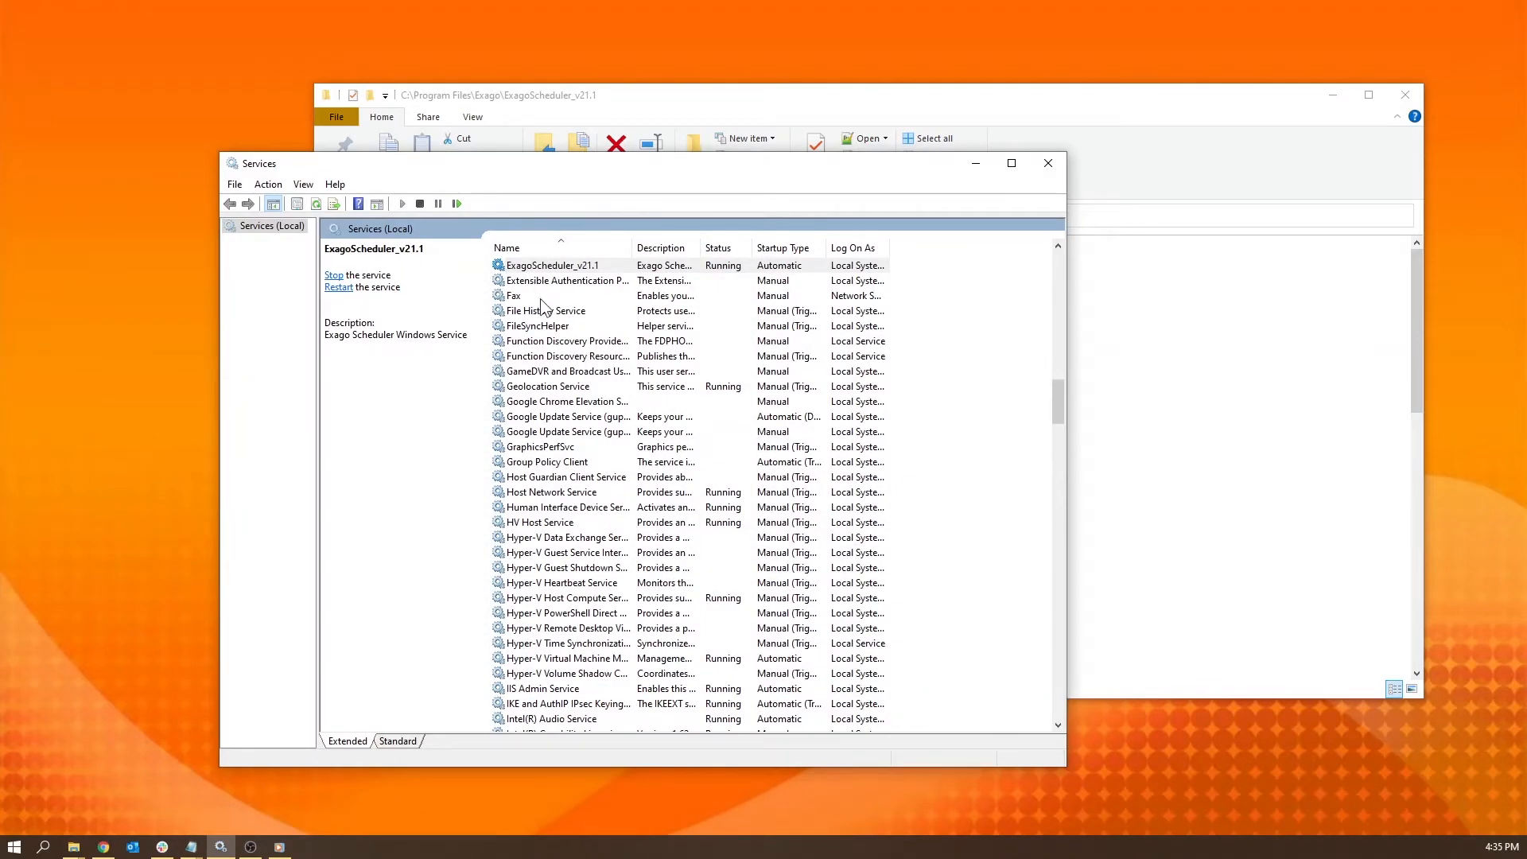
pyautogui.click(569, 271)
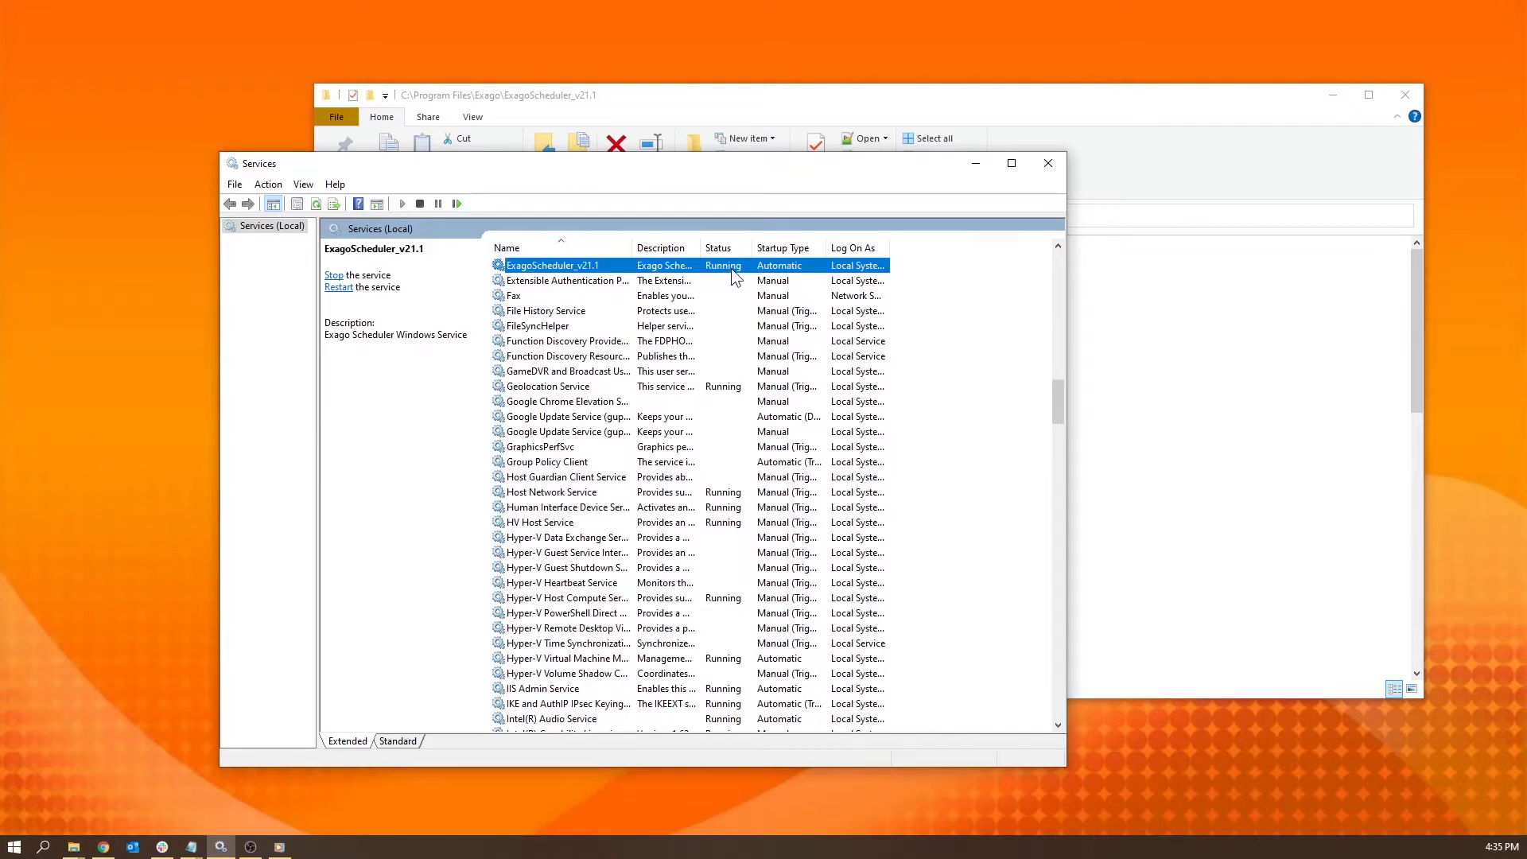
pyautogui.click(334, 275)
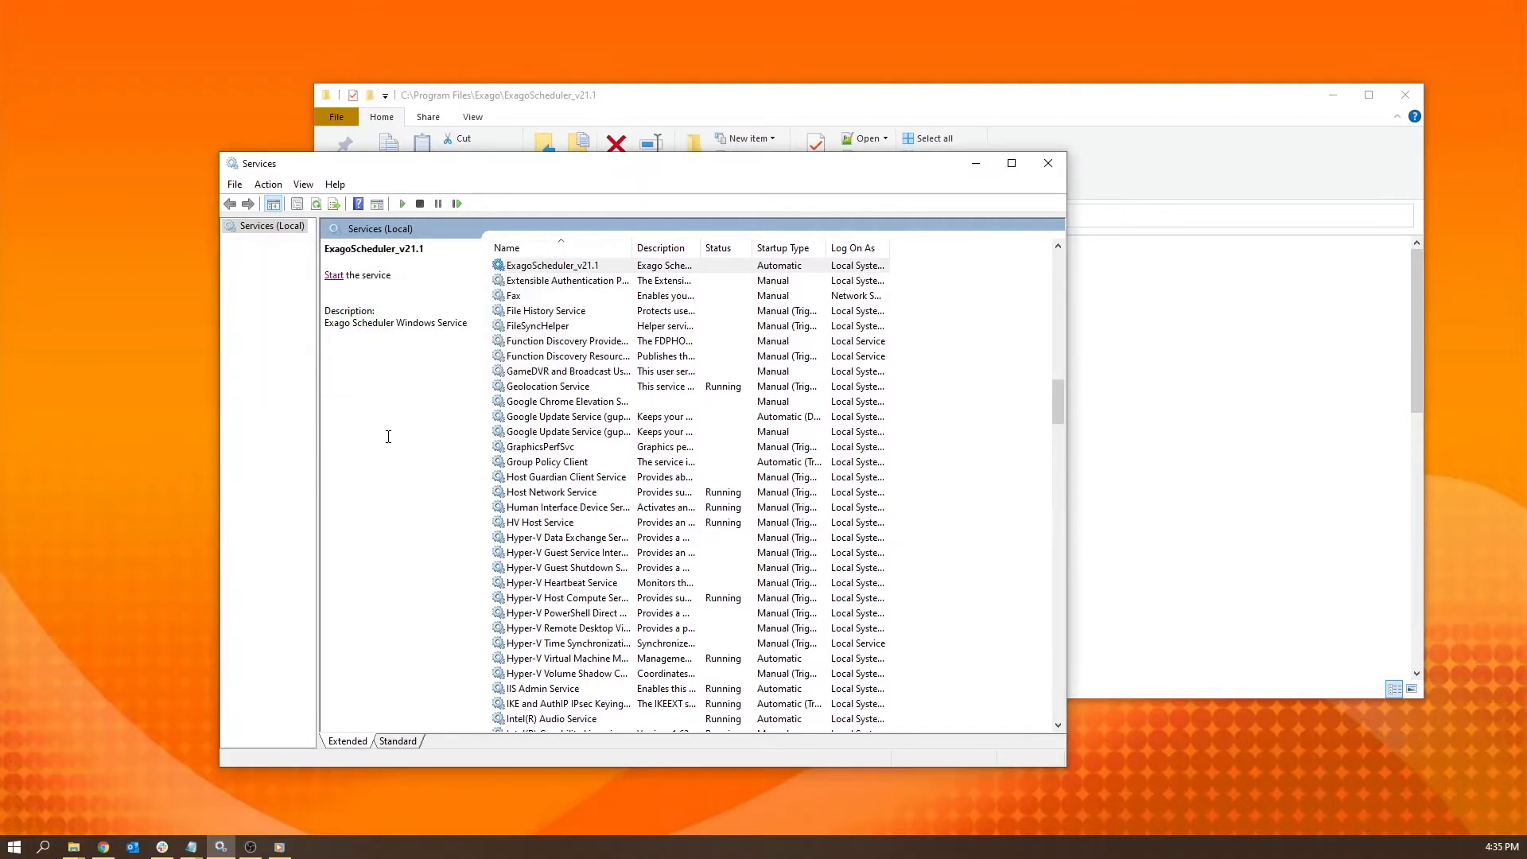
pyautogui.click(334, 275)
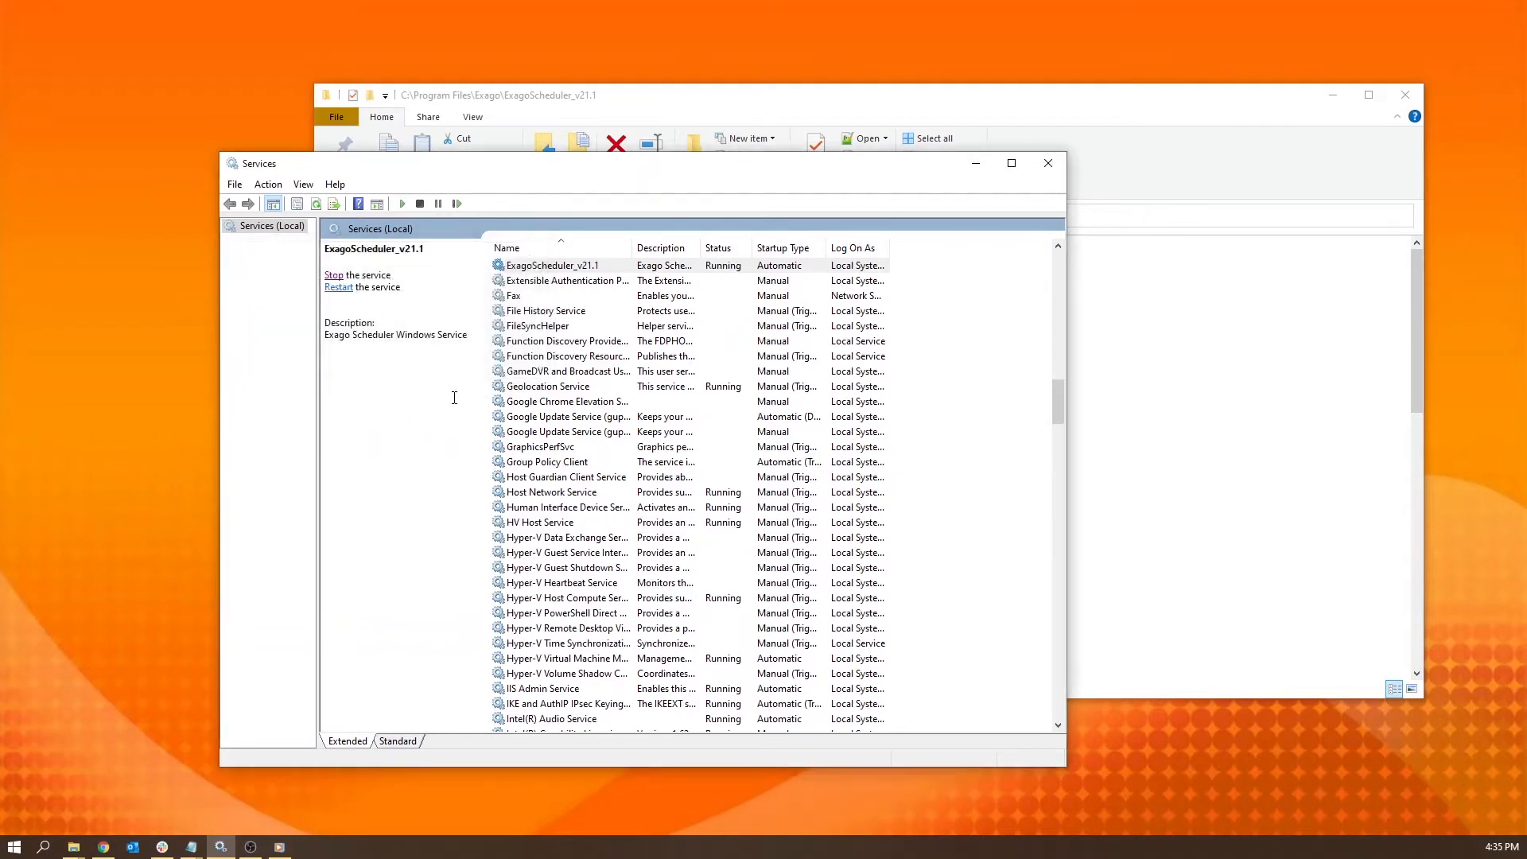
pyautogui.click(972, 165)
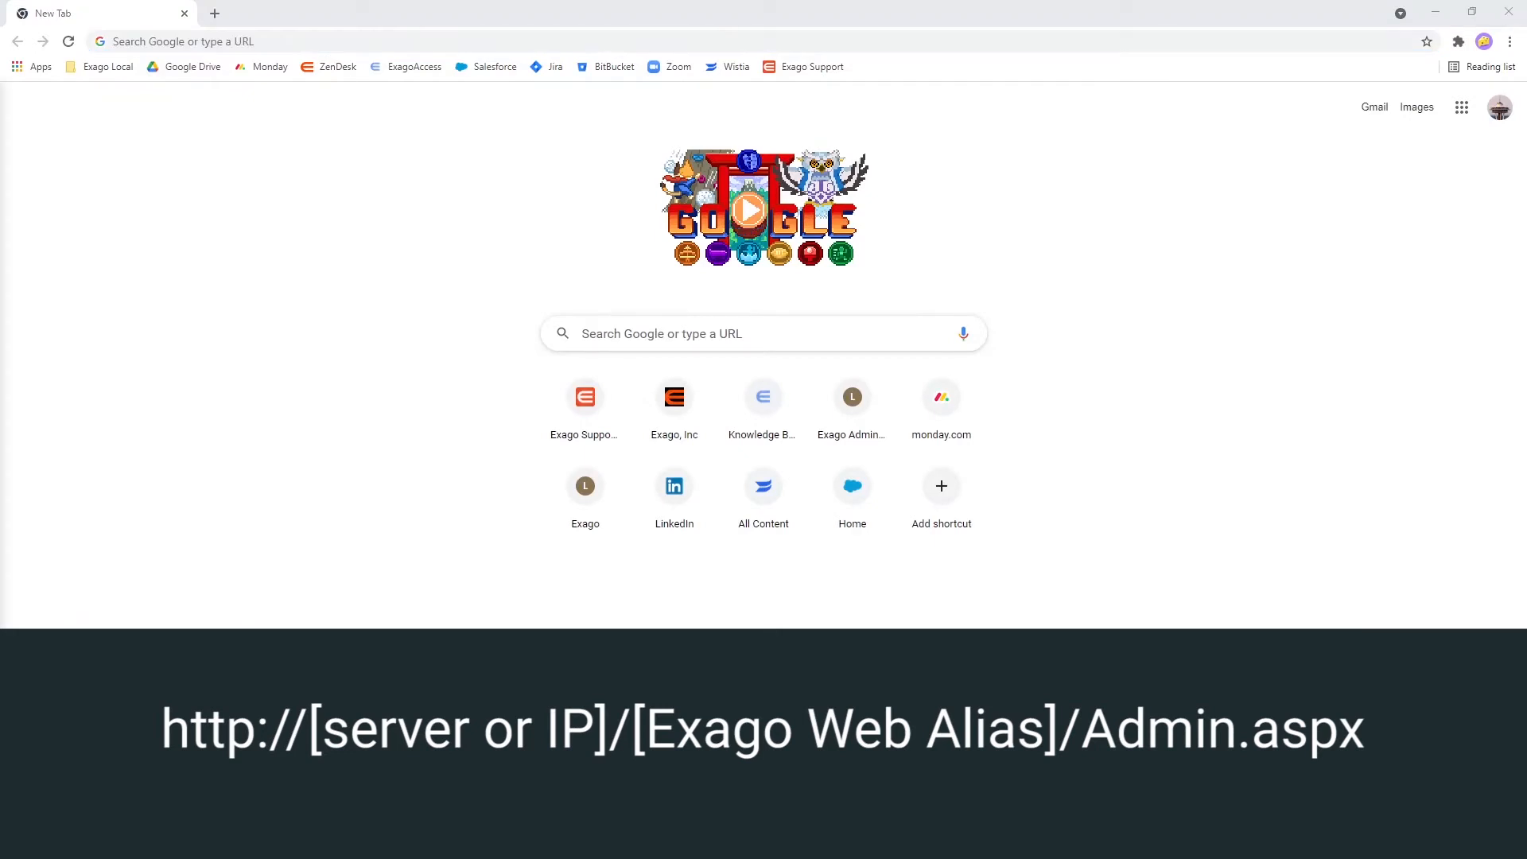
pyautogui.click(359, 38)
pyautogui.hotkey('ctrl', 'v')
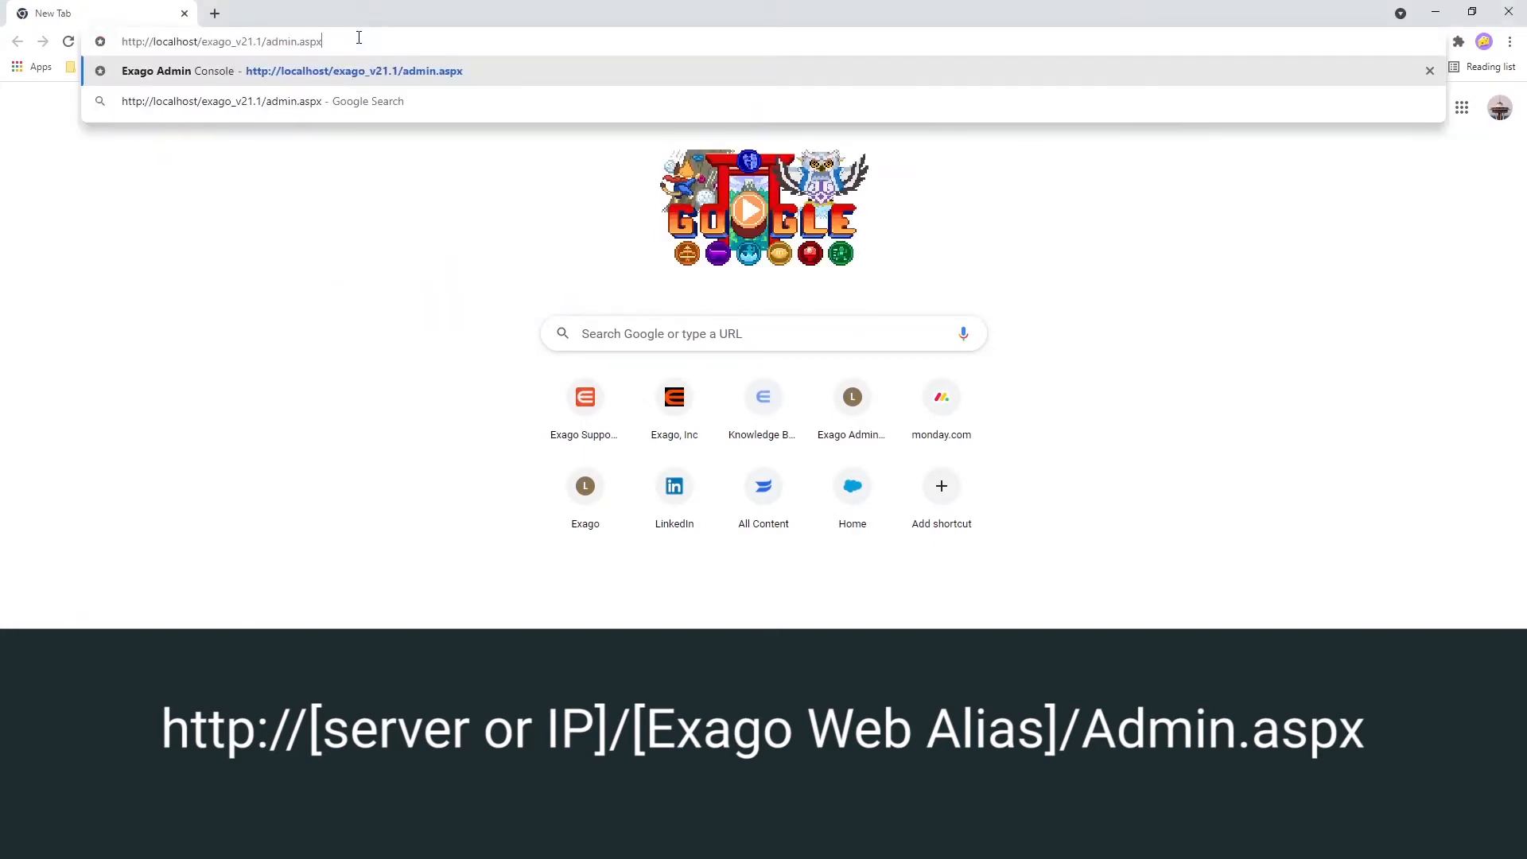
pyautogui.press('Return')
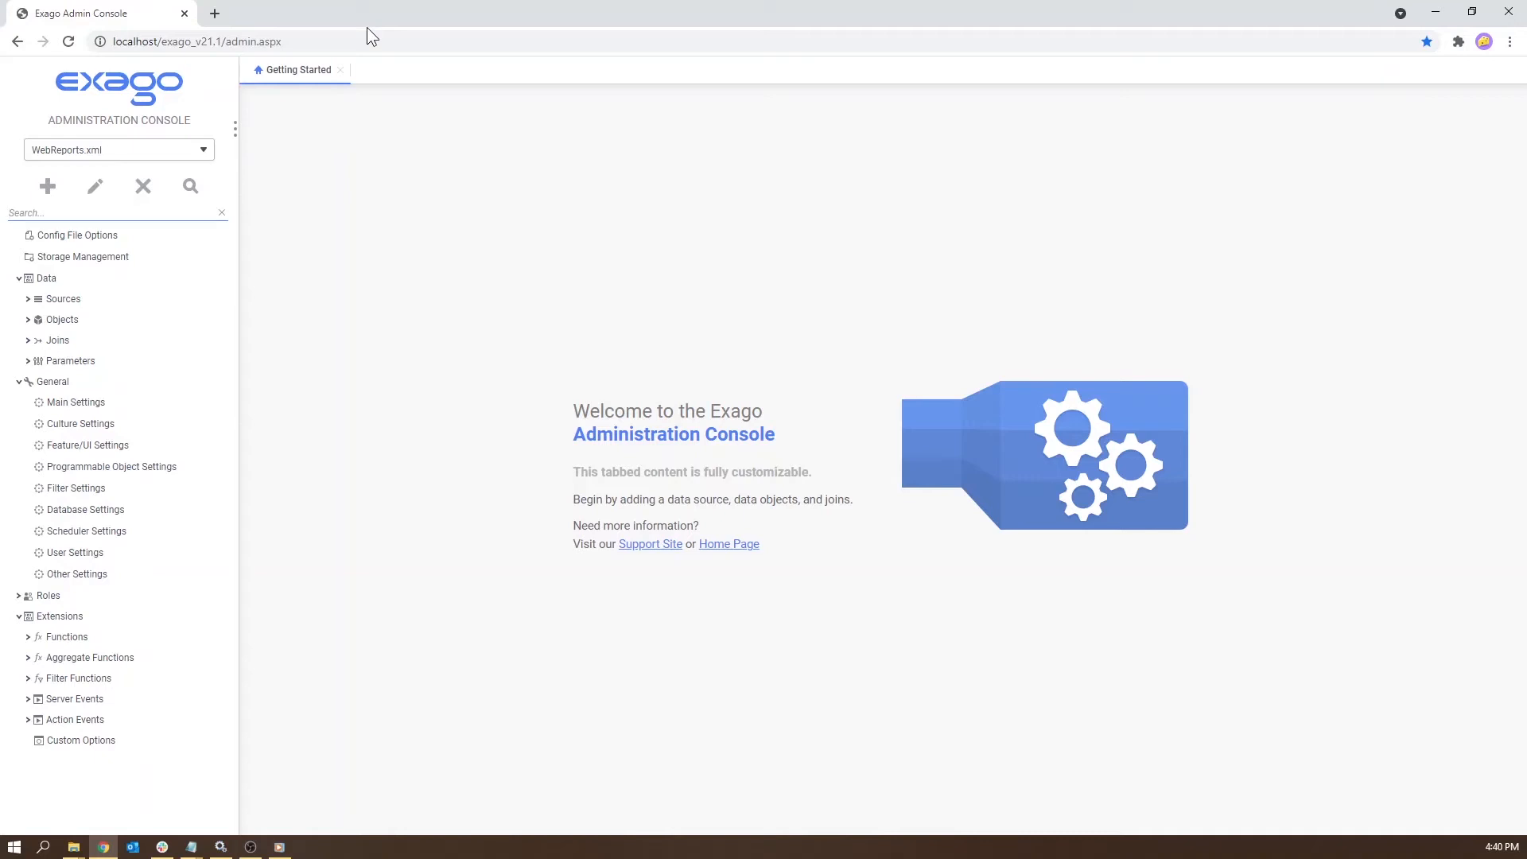
pyautogui.click(87, 395)
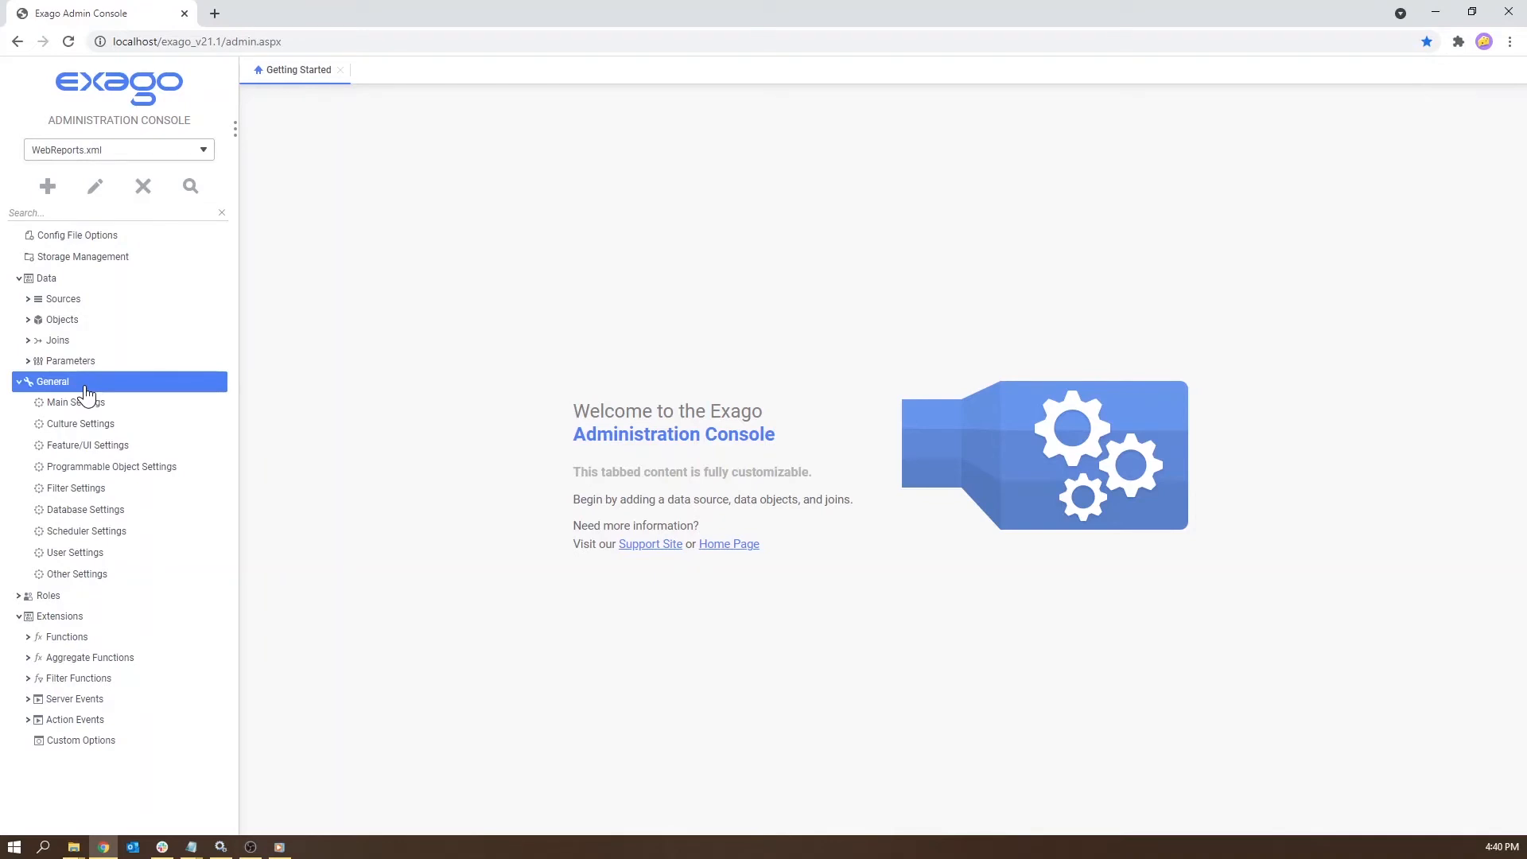
pyautogui.click(131, 533)
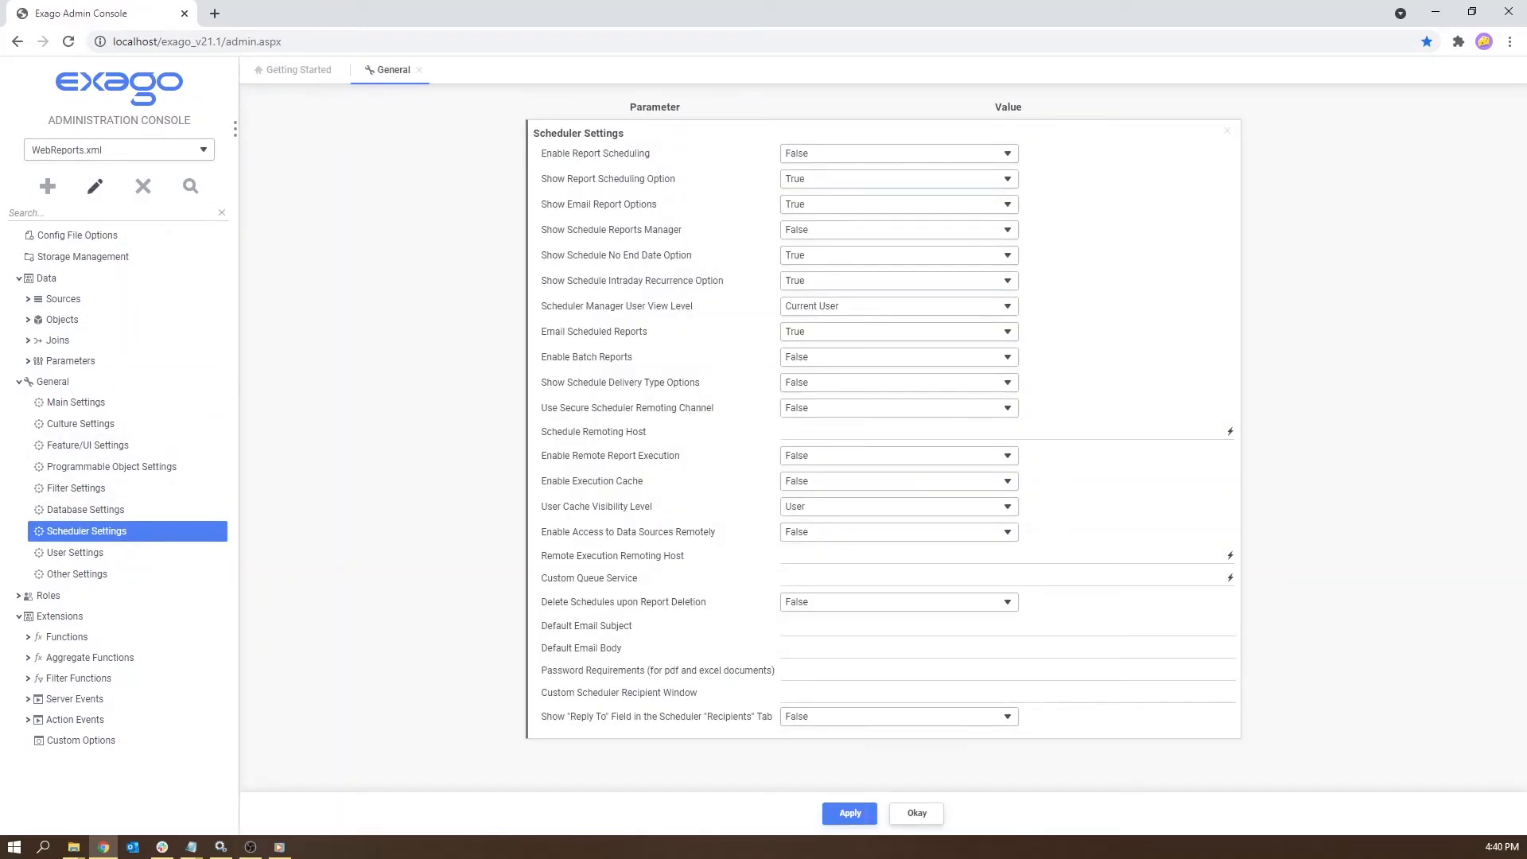
# Step: Set both Enable Report Scheduling and Show Schedule Reports Manager to True in the Scheduler Settings
pyautogui.hotkey('alt', 'Tab')
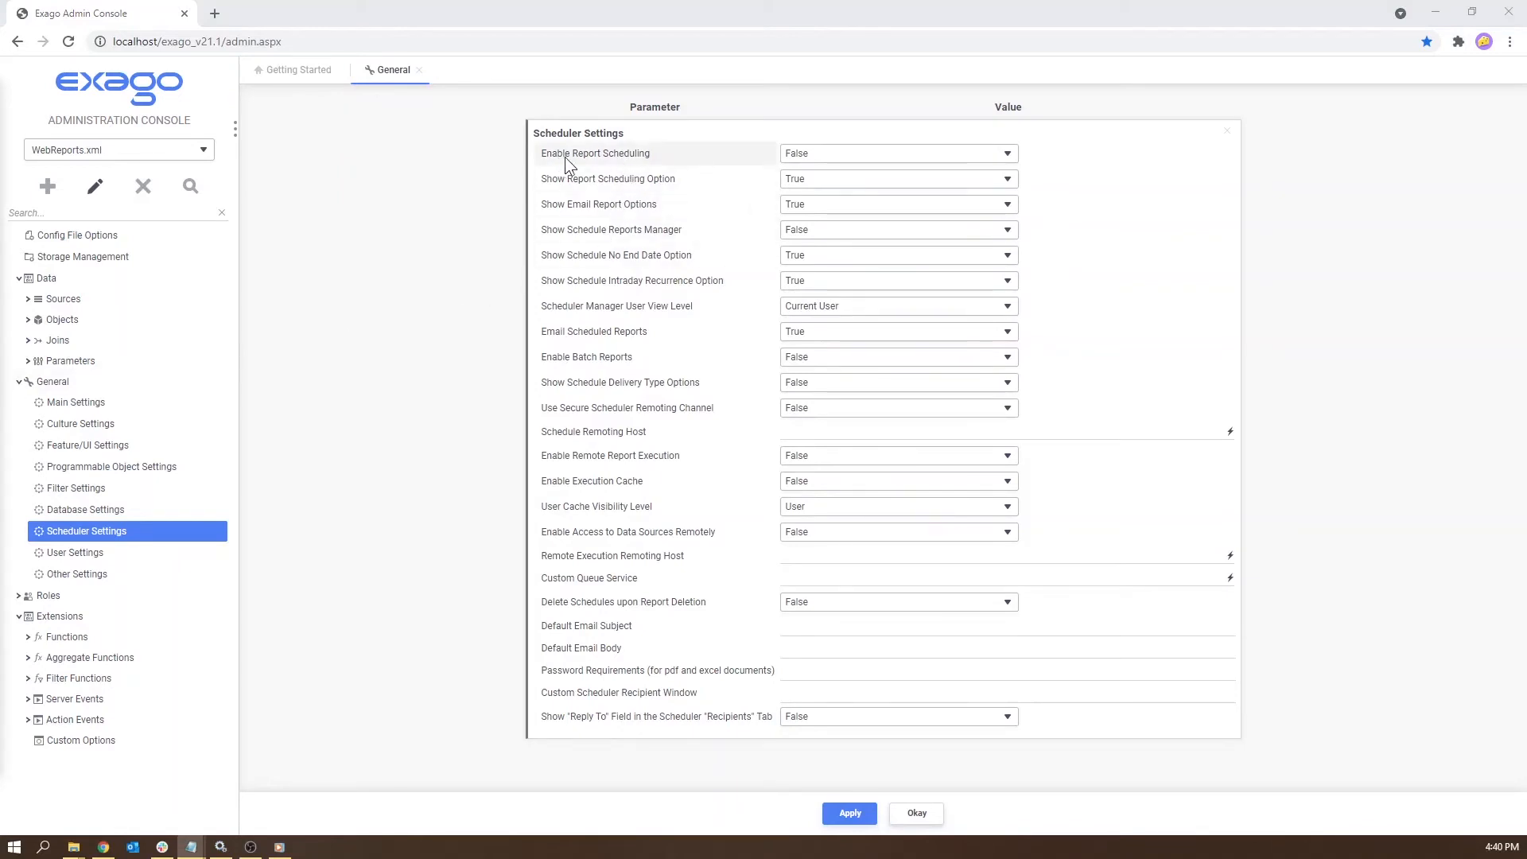
pyautogui.click(826, 158)
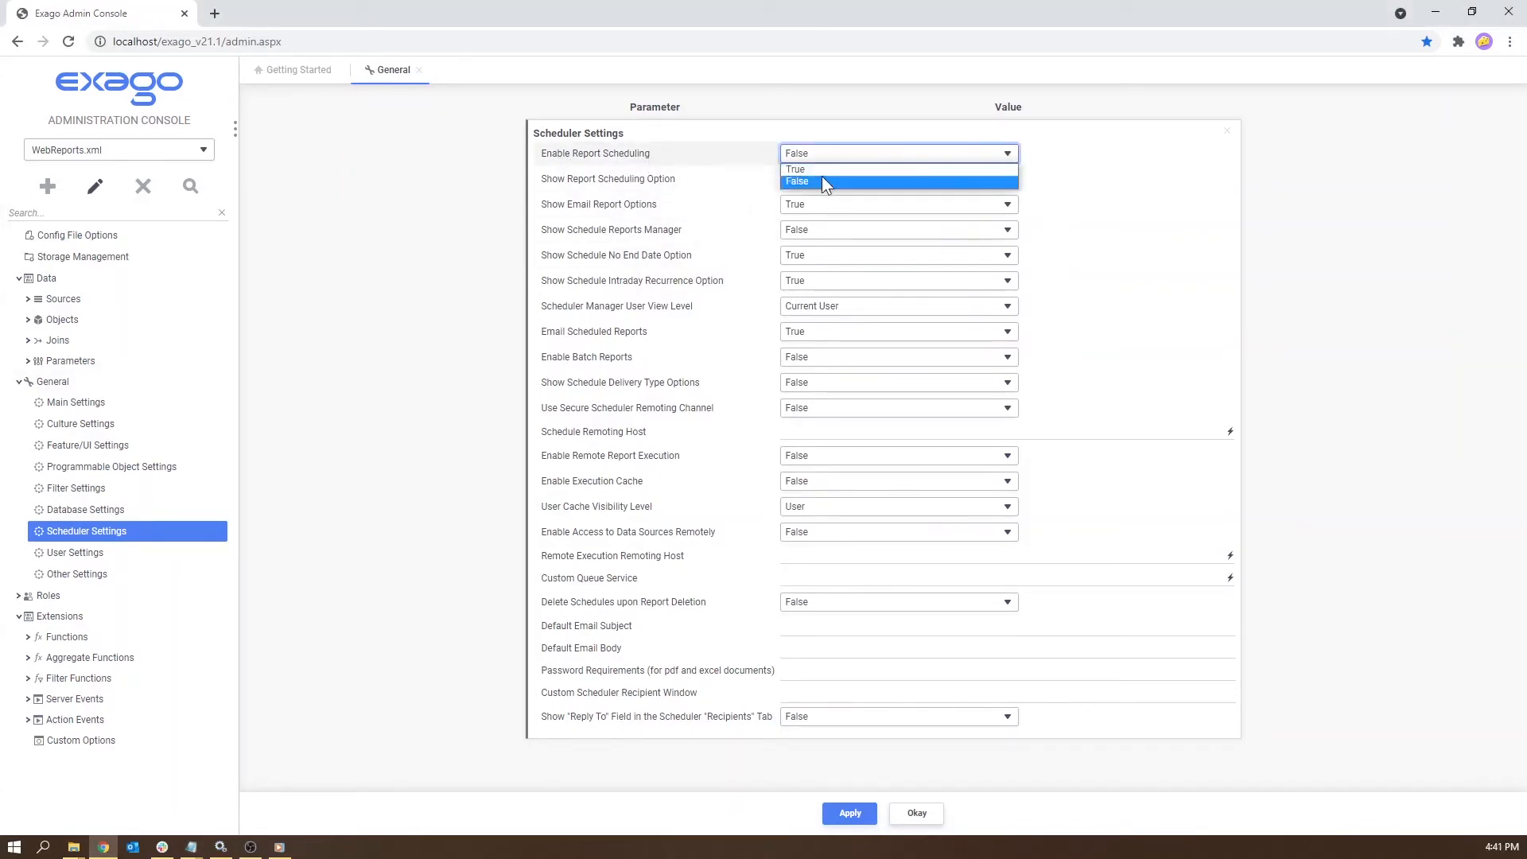
pyautogui.click(827, 169)
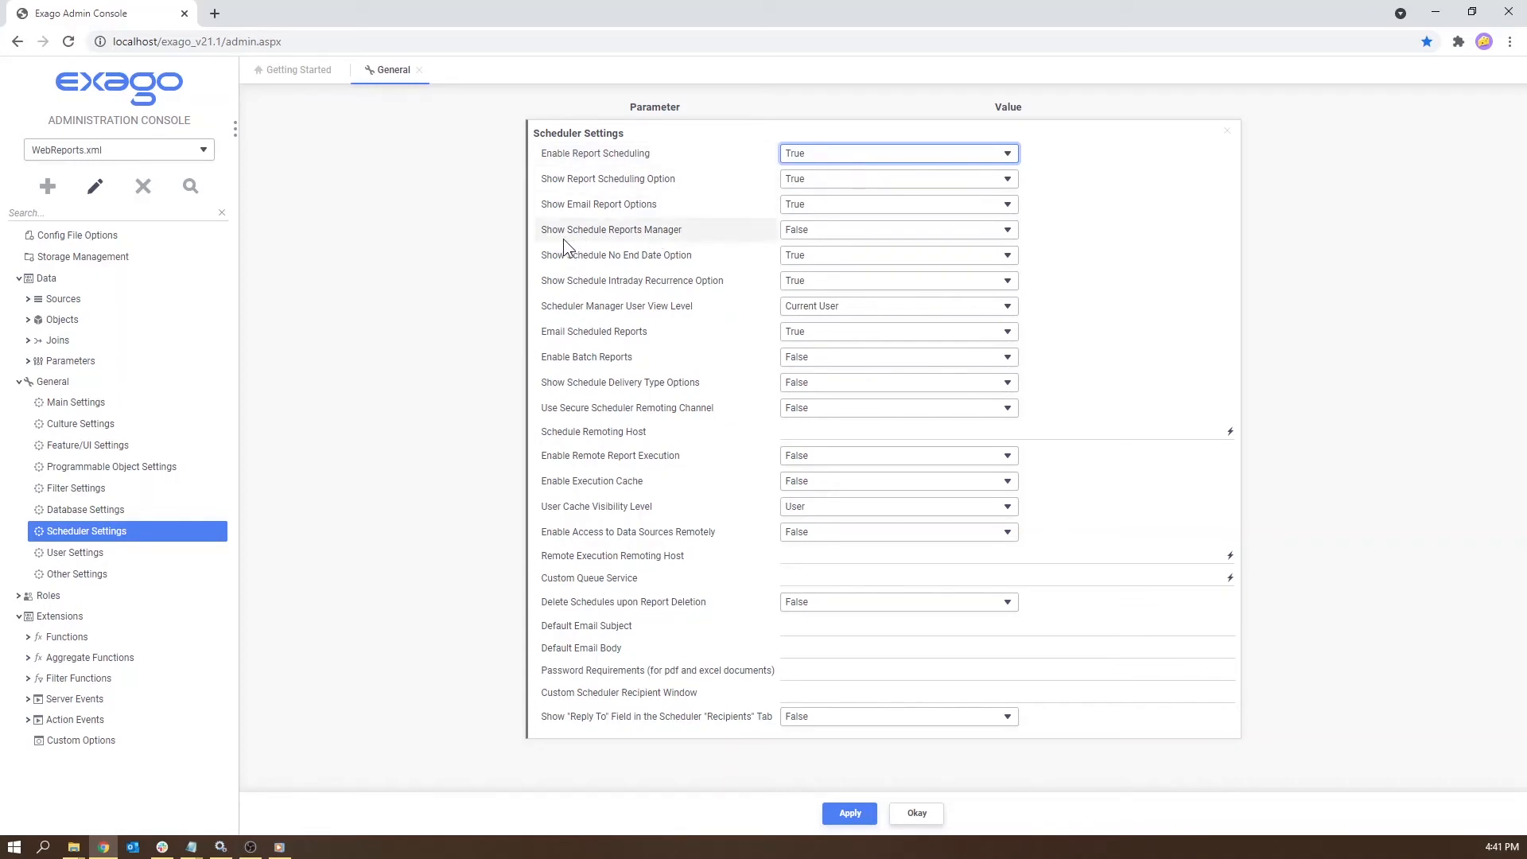
pyautogui.moveTo(671, 235)
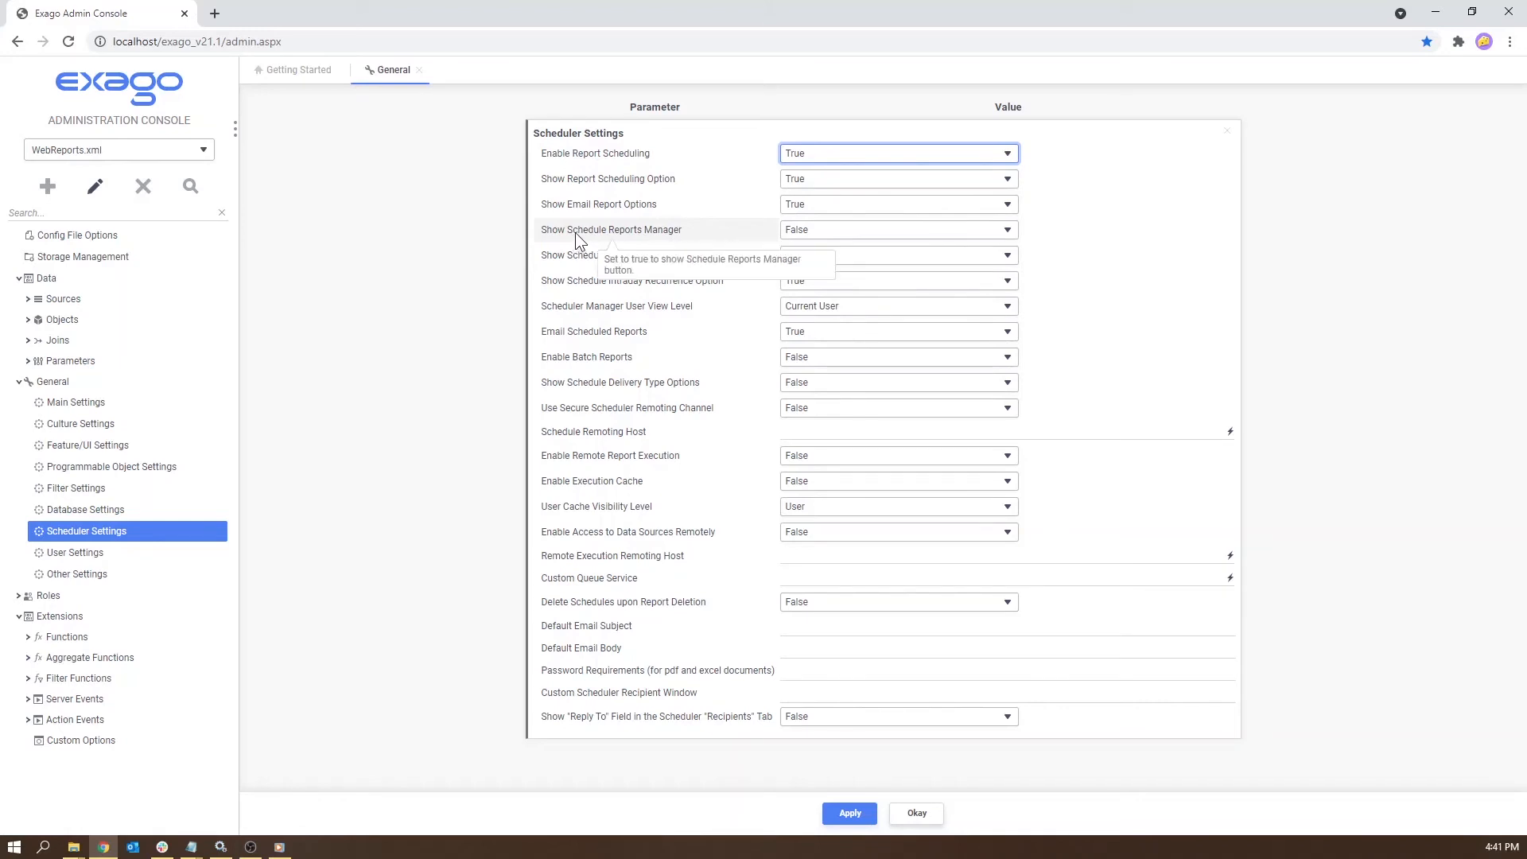
pyautogui.click(802, 229)
pyautogui.click(809, 243)
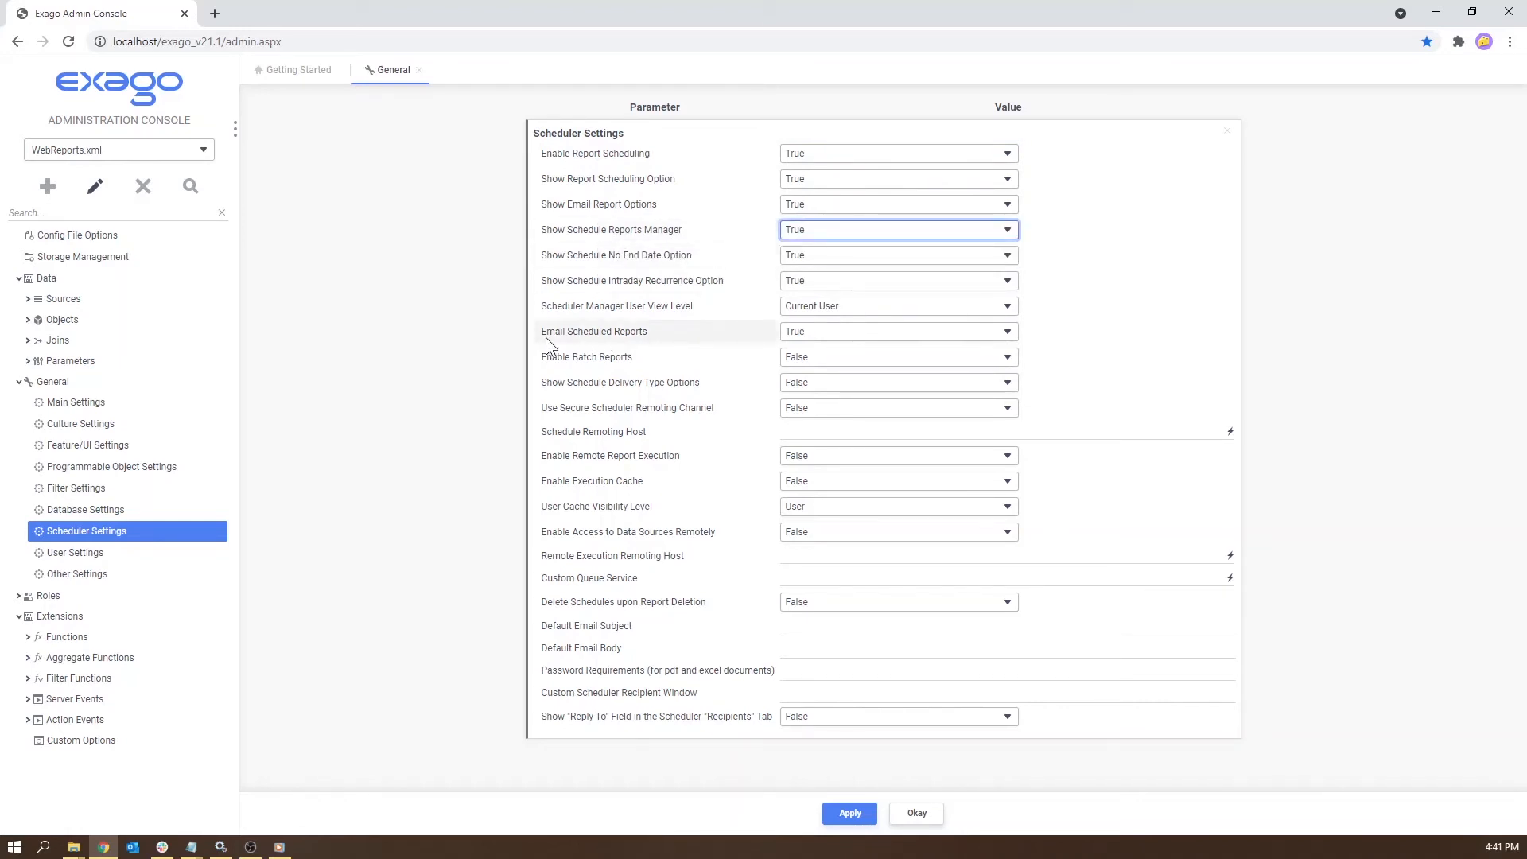
# Step: Set Email Scheduled Reports to True and enter tcp://localhost:2001 as the Schedule Remoting Host
pyautogui.click(805, 330)
pyautogui.click(823, 346)
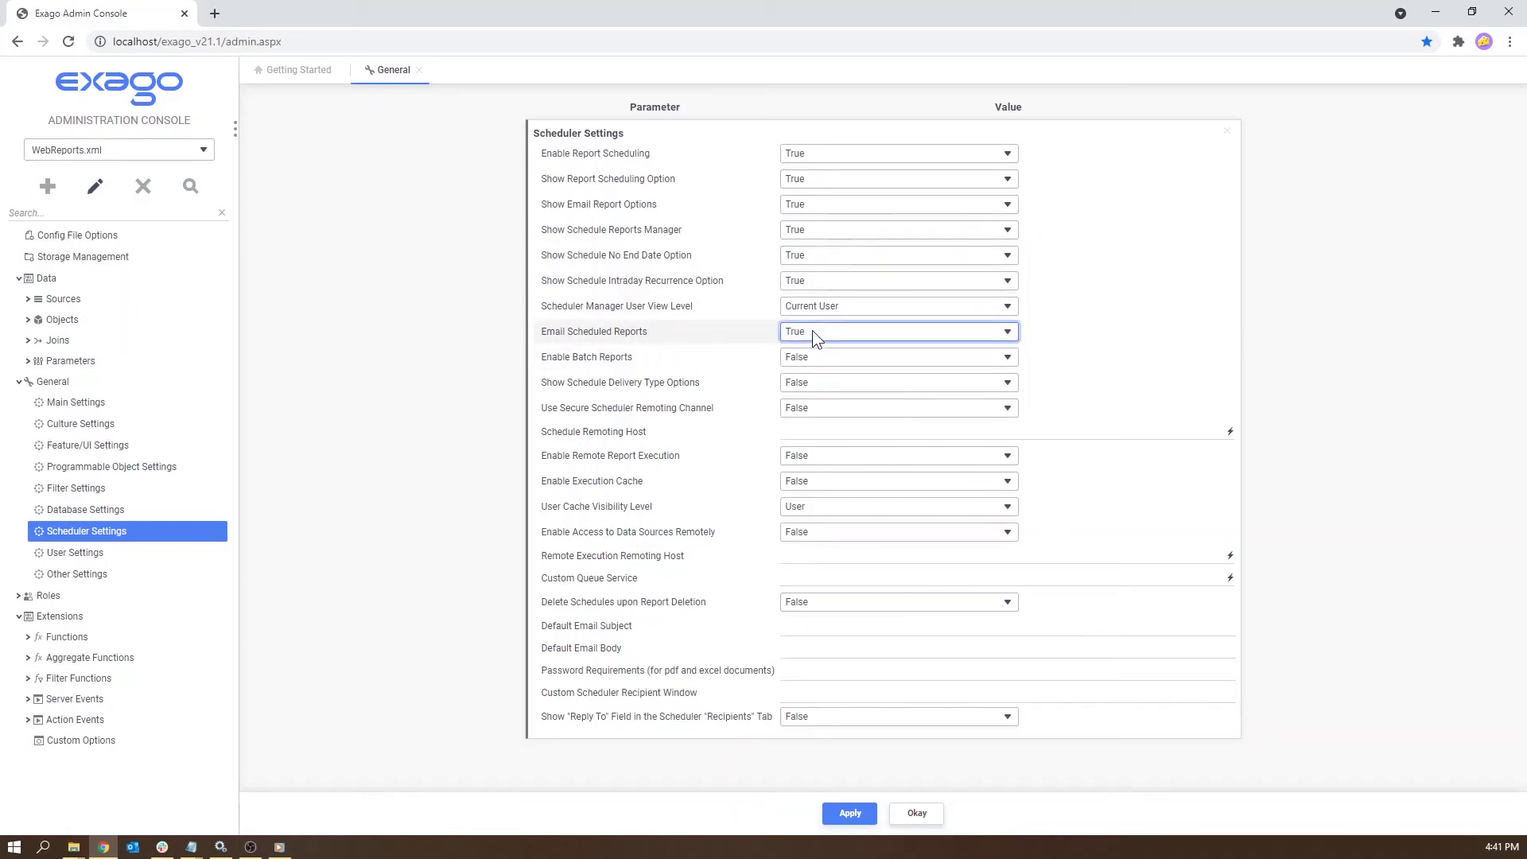
pyautogui.click(906, 431)
pyautogui.write('tcp://localhost:2001')
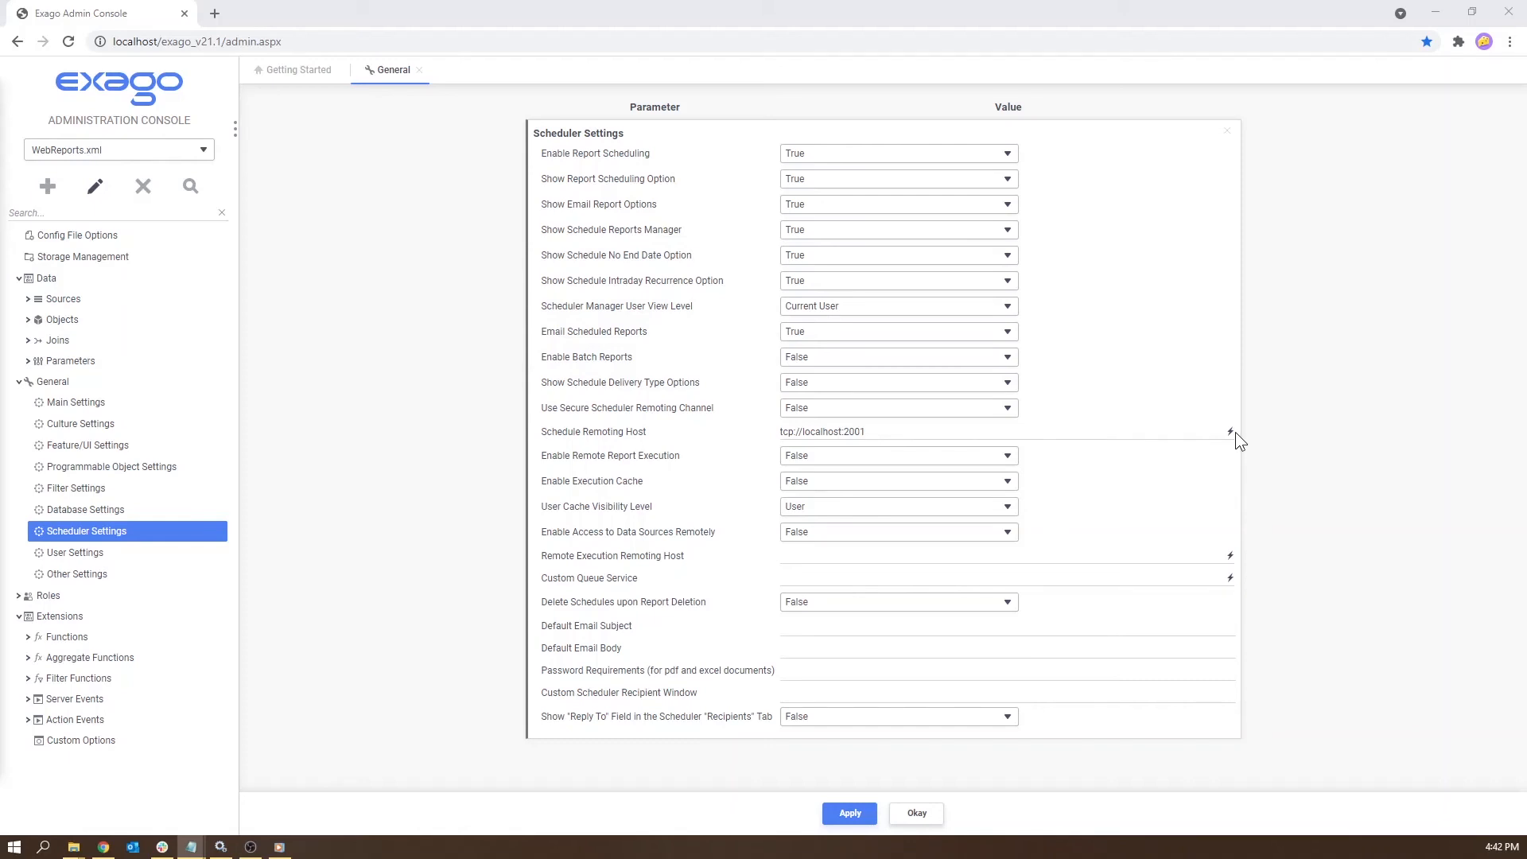
# Step: Test the connection to the Schedule Remoting Host, dismiss the result message, and apply the Scheduler Settings
pyautogui.click(1231, 431)
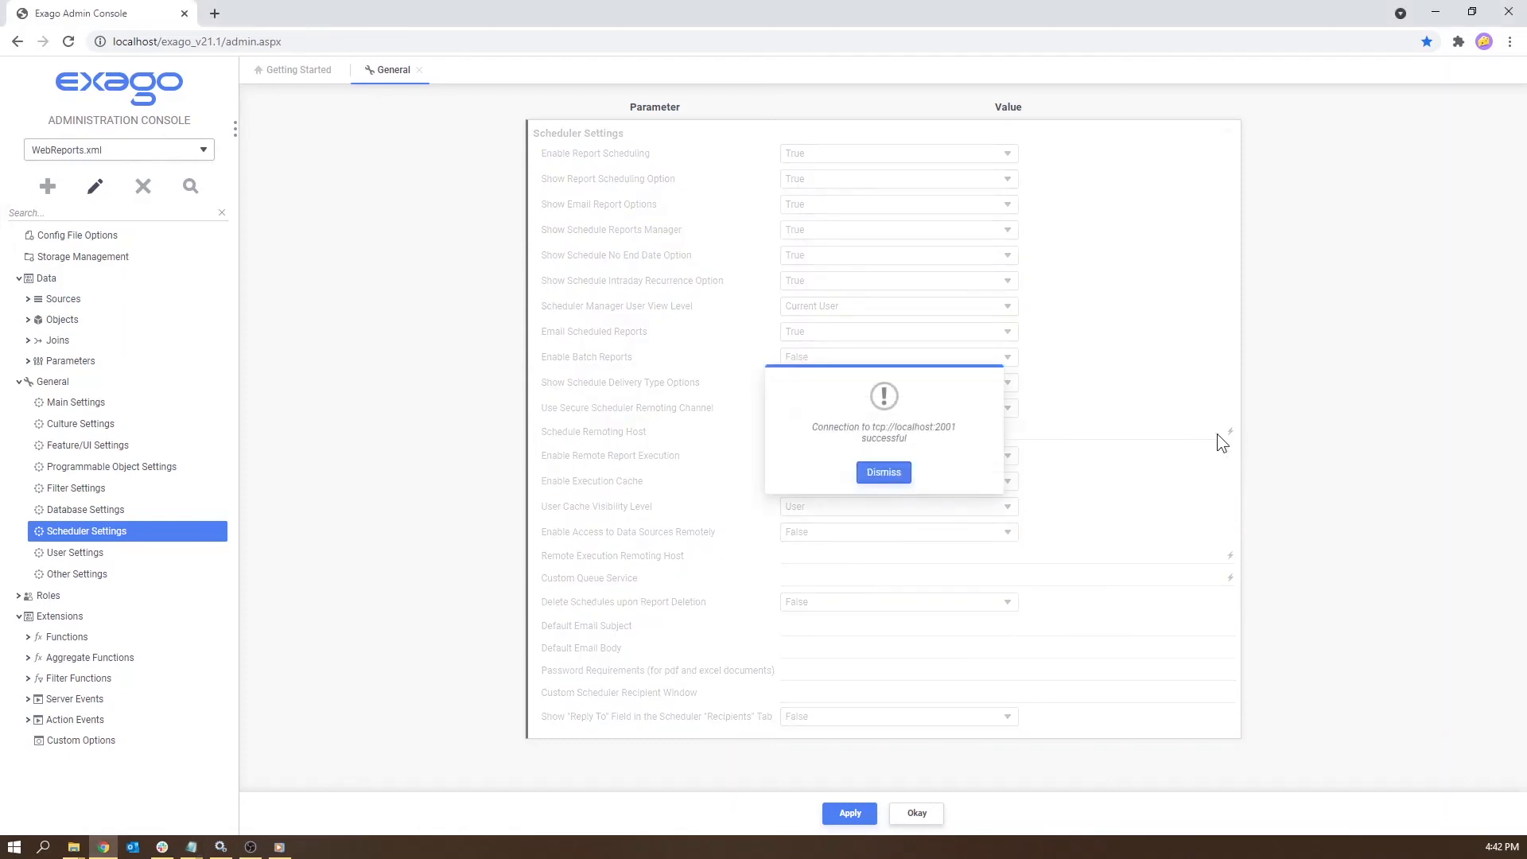
pyautogui.click(887, 473)
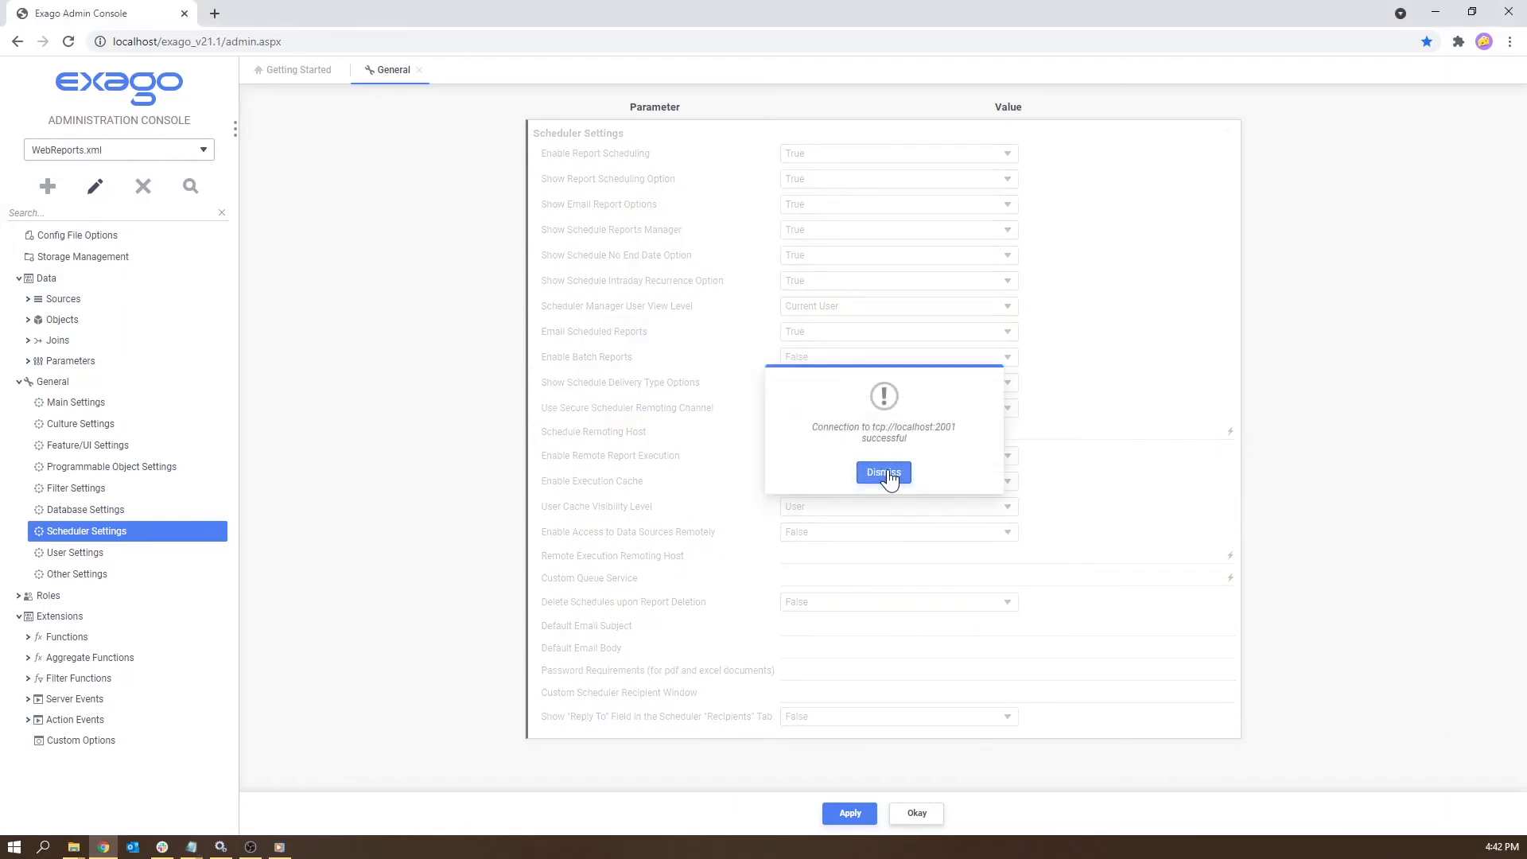
pyautogui.click(855, 813)
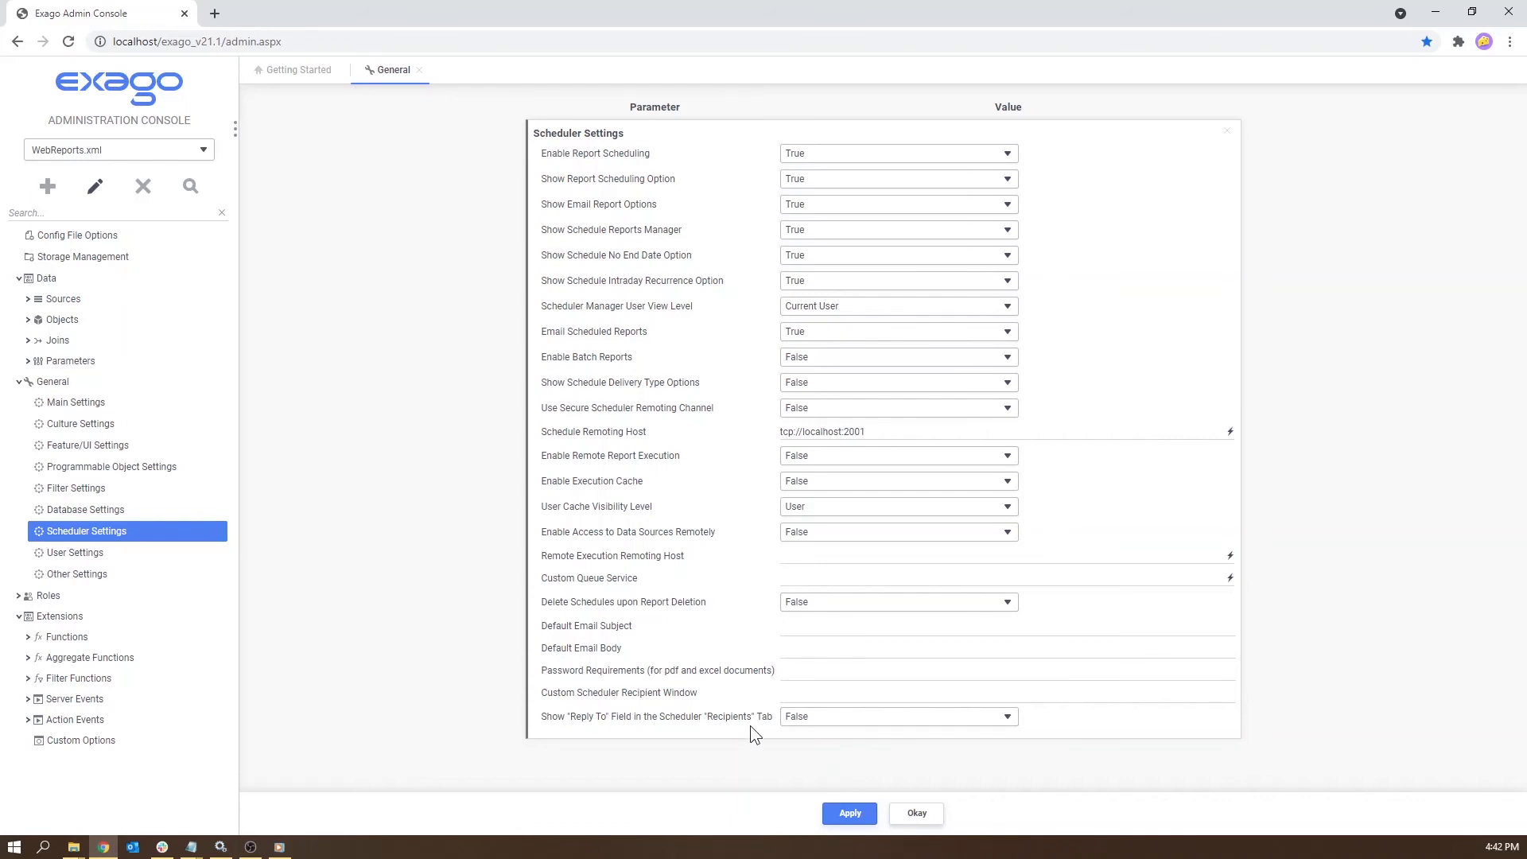
pyautogui.click(215, 14)
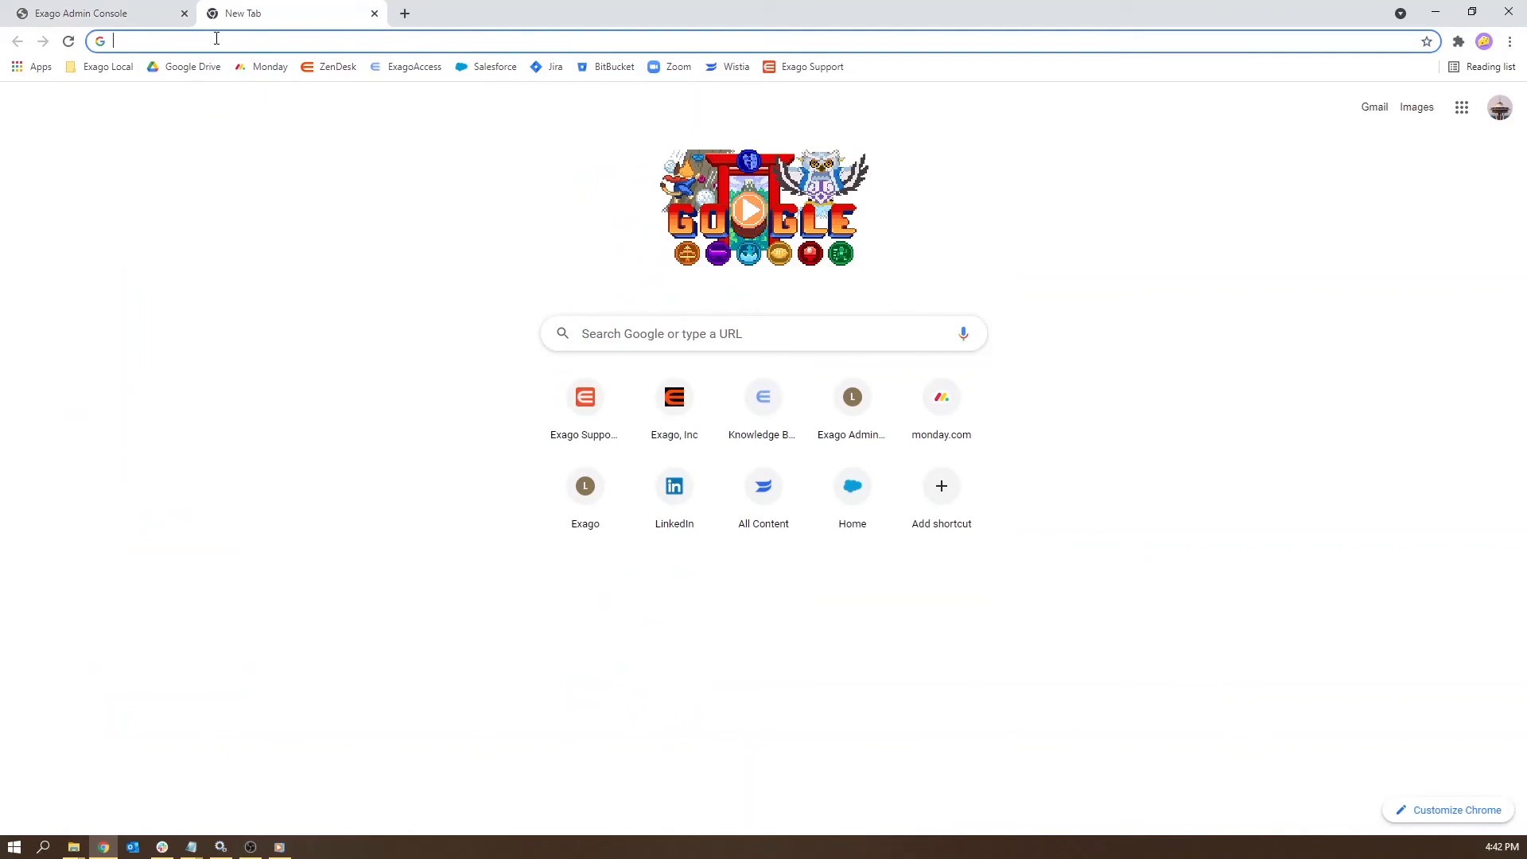
pyautogui.write('http://localhost/Exago_v21.1/ExagoHome.aspx')
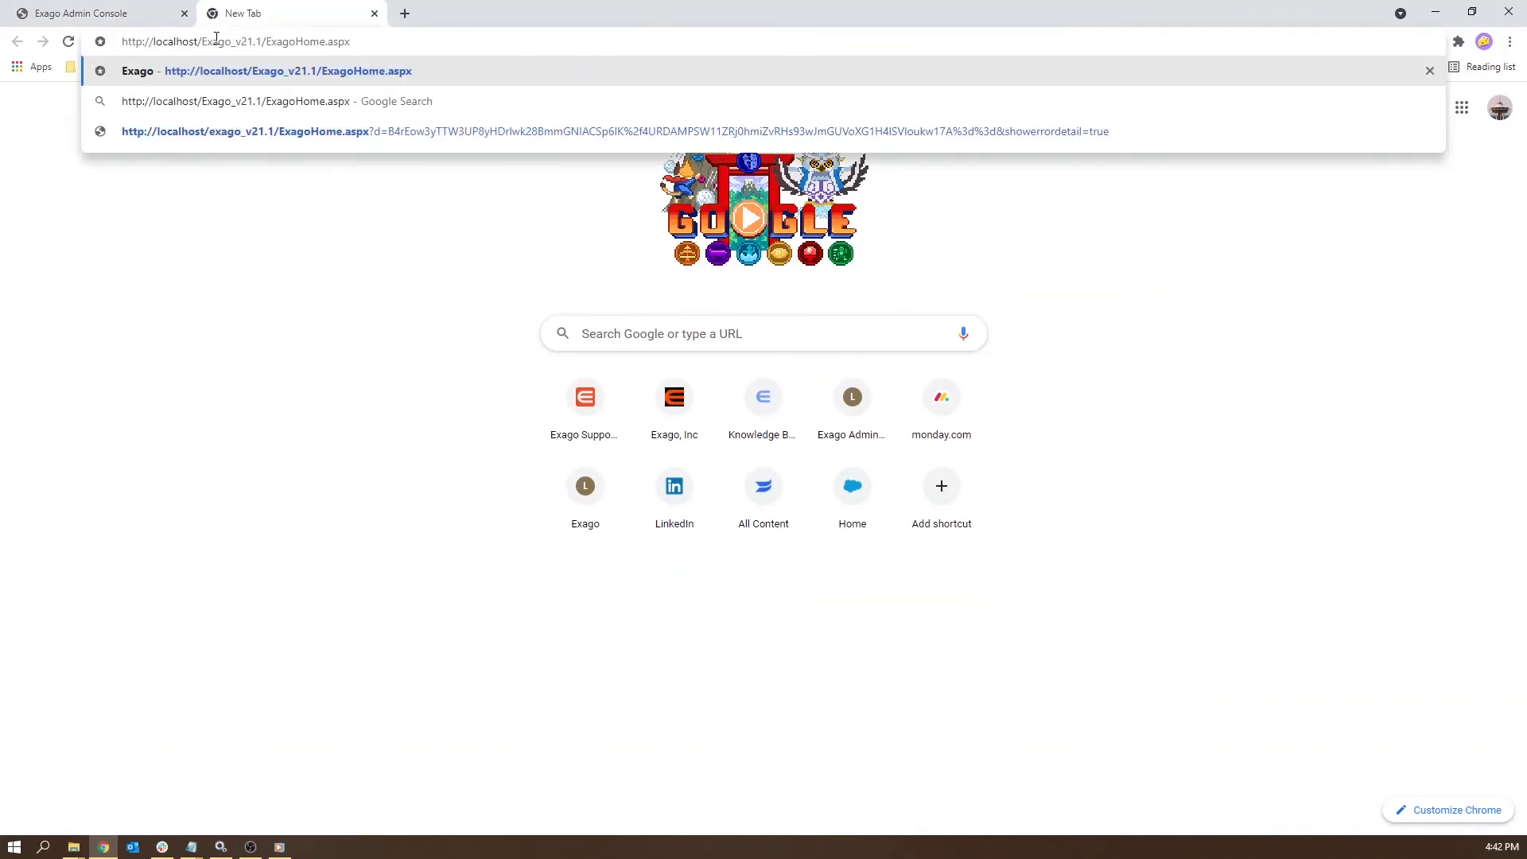
pyautogui.press('Return')
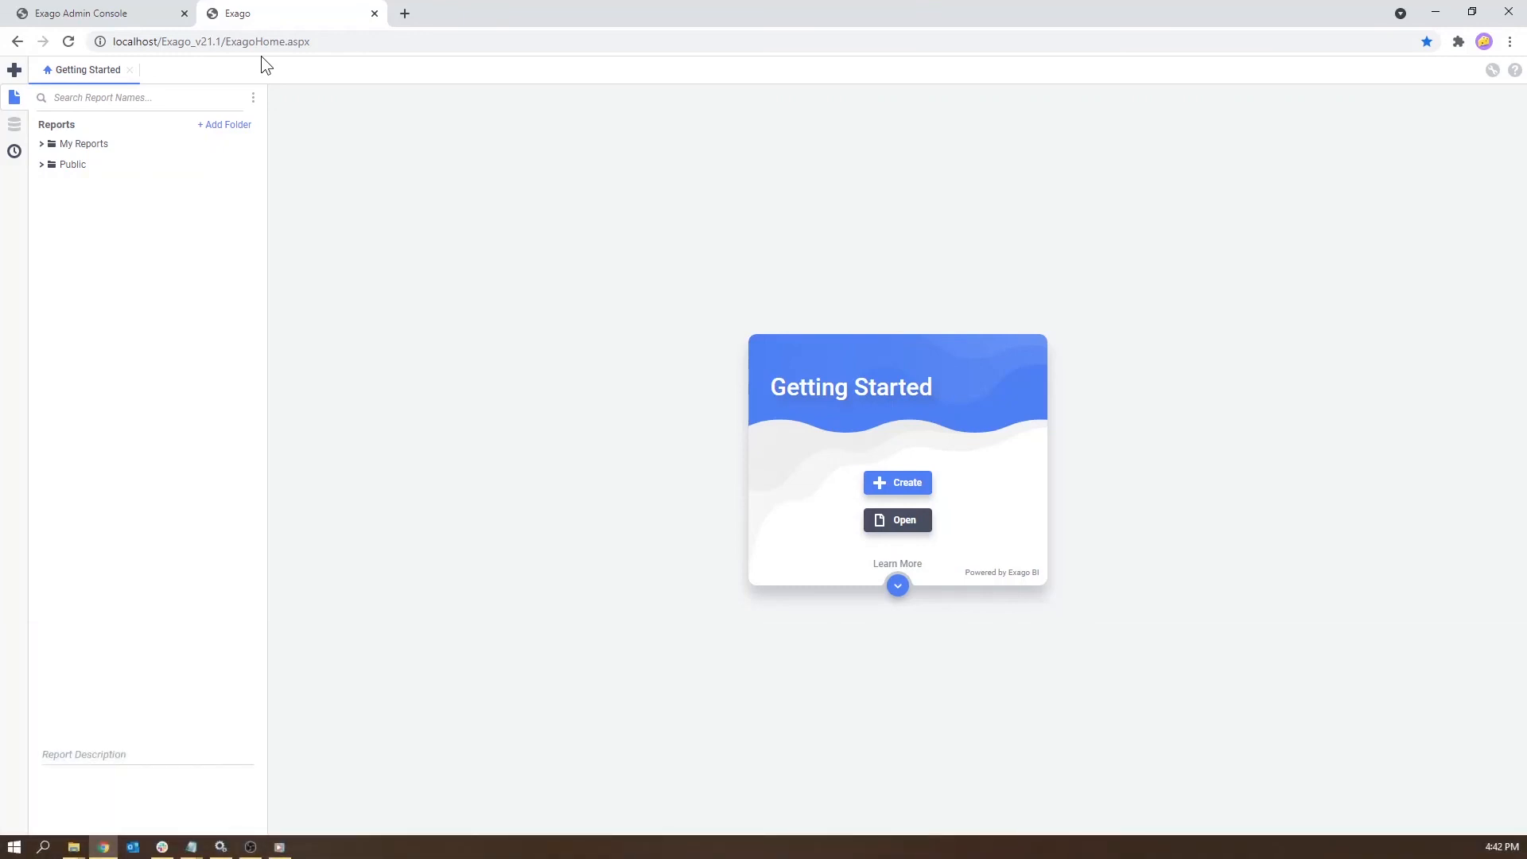
# Step: Check the scheduling and email options of the ExpressViewDemo report in My Reports, and open the scheduled reports manager
pyautogui.click(43, 144)
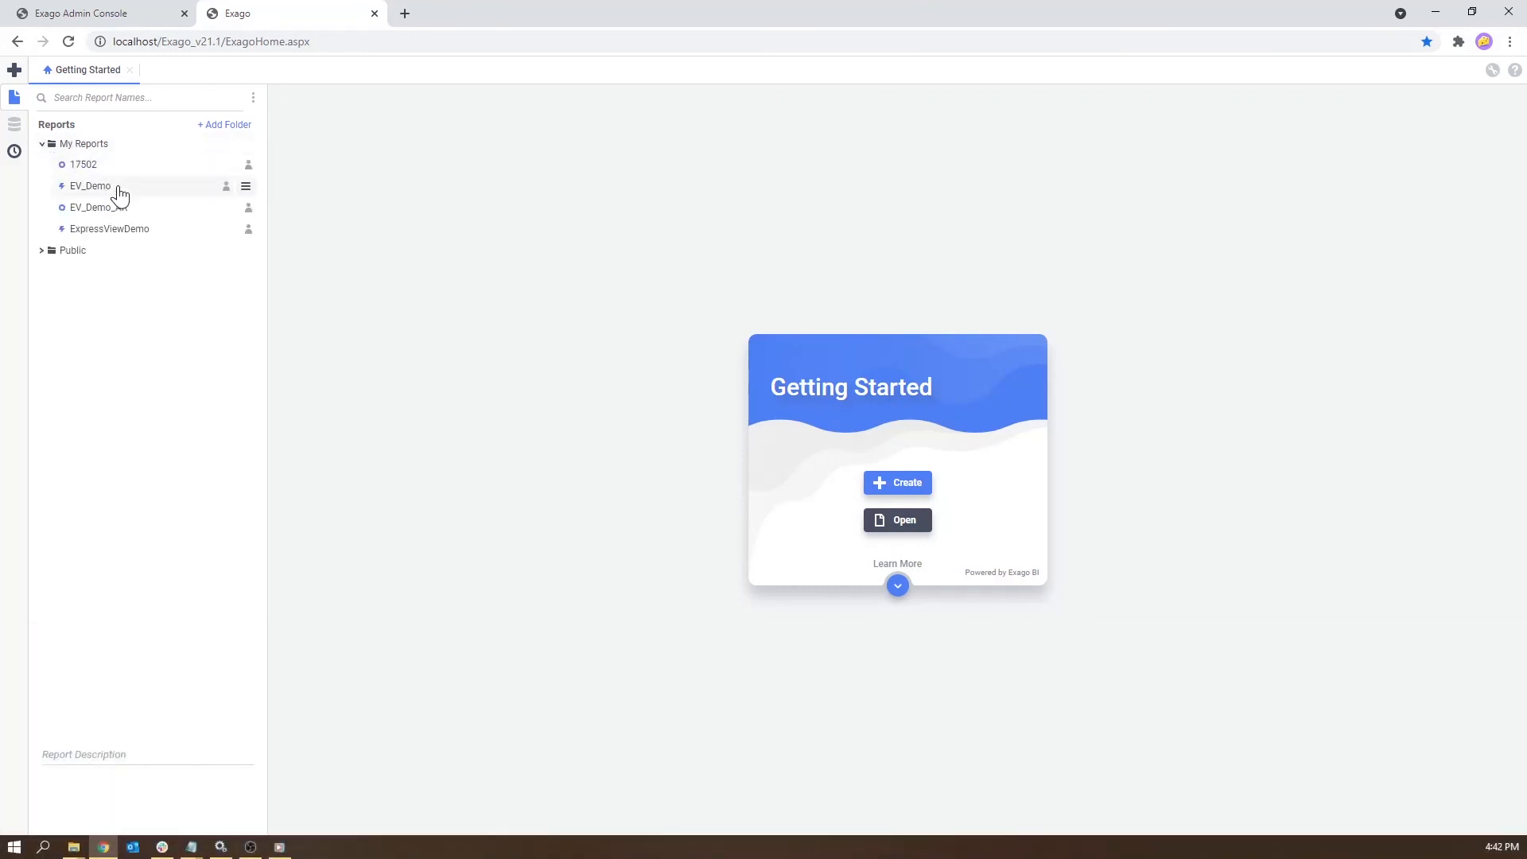
pyautogui.rightClick(179, 235)
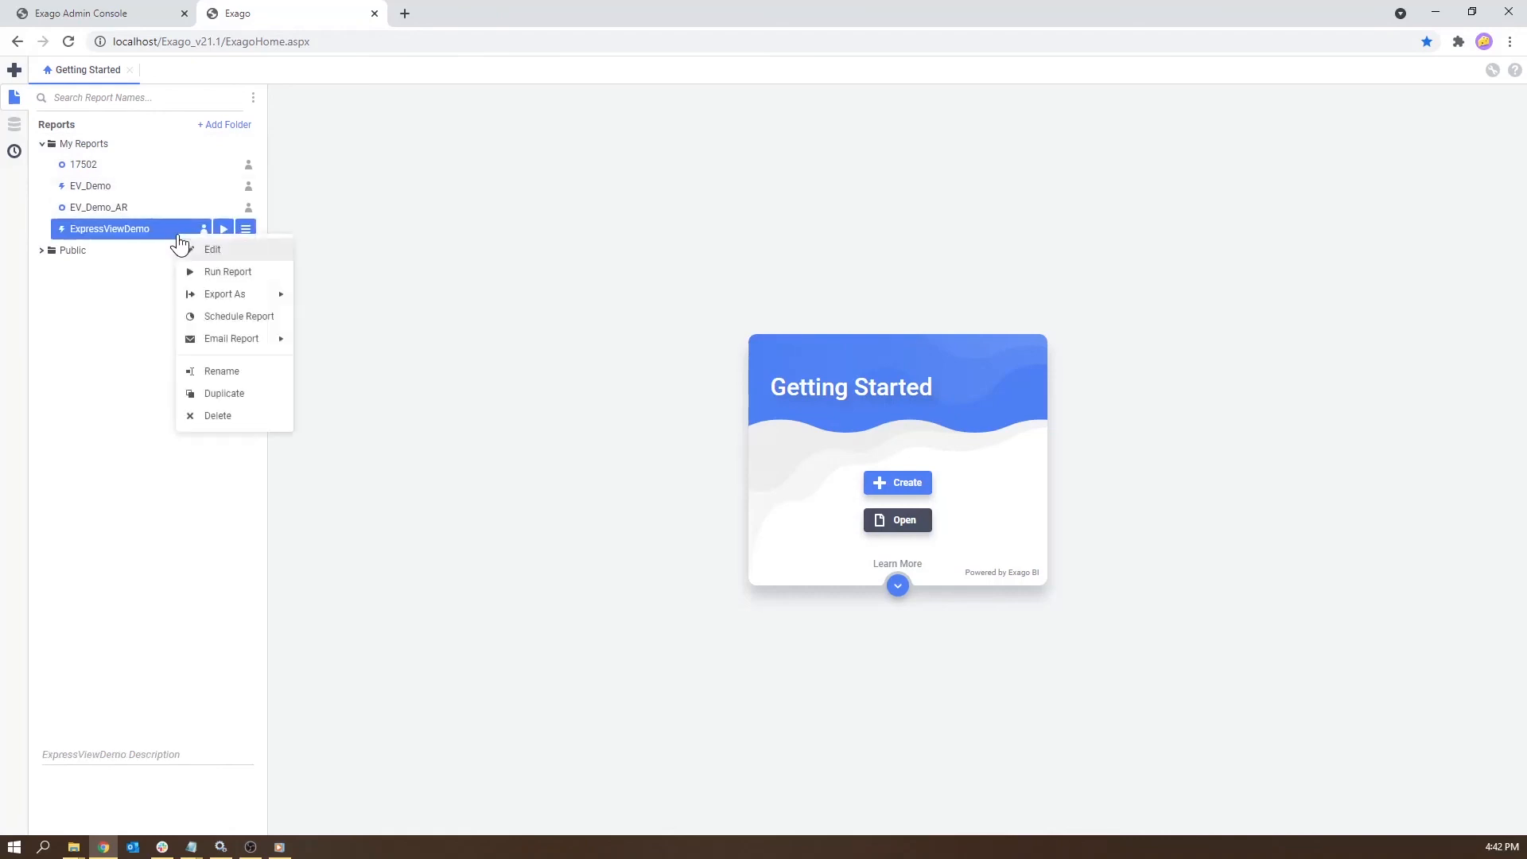
pyautogui.moveTo(268, 351)
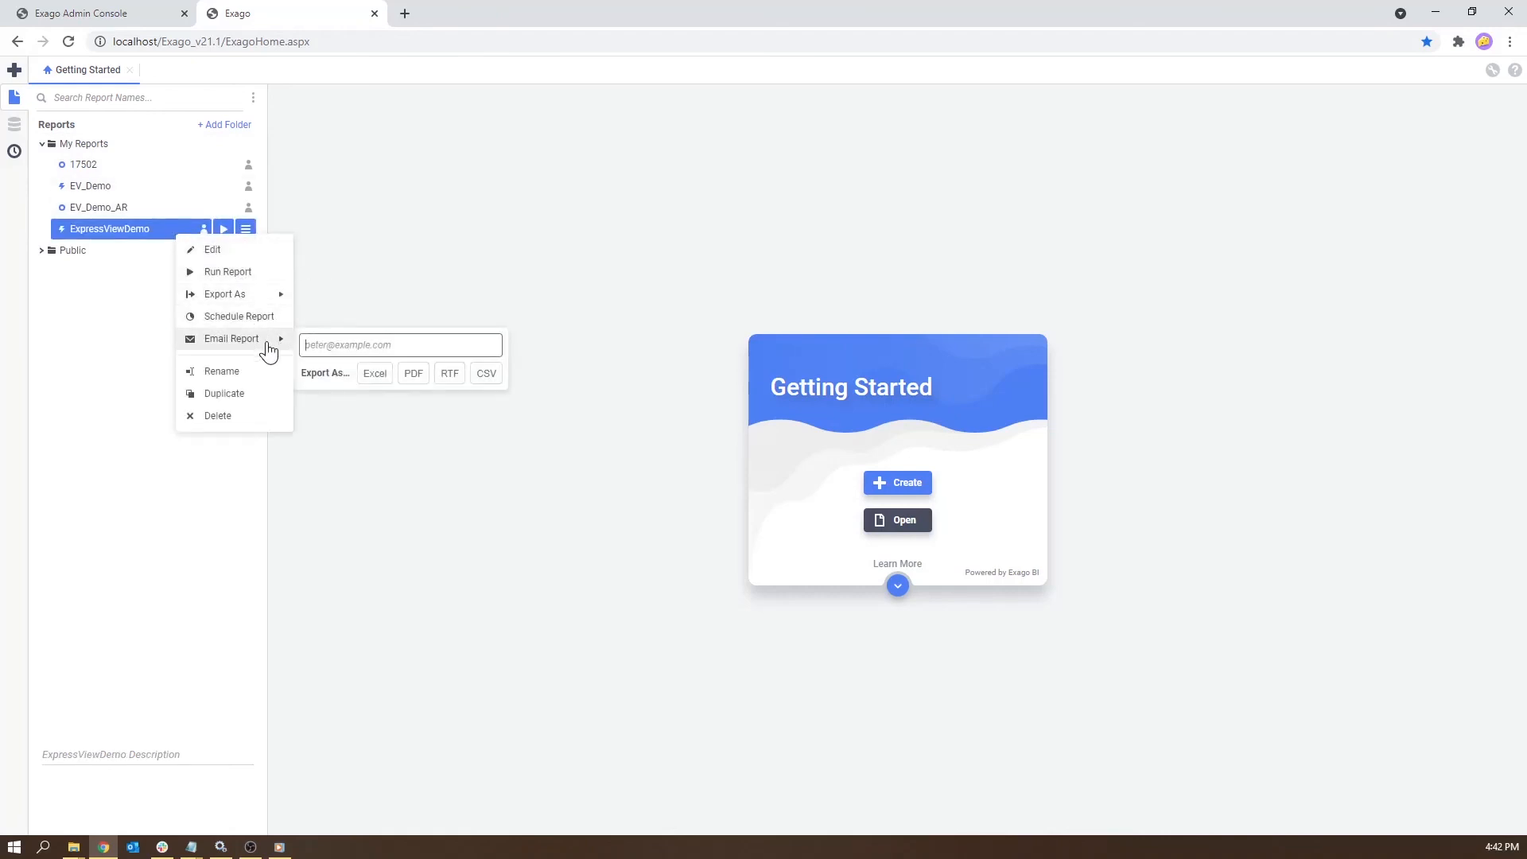
pyautogui.click(15, 154)
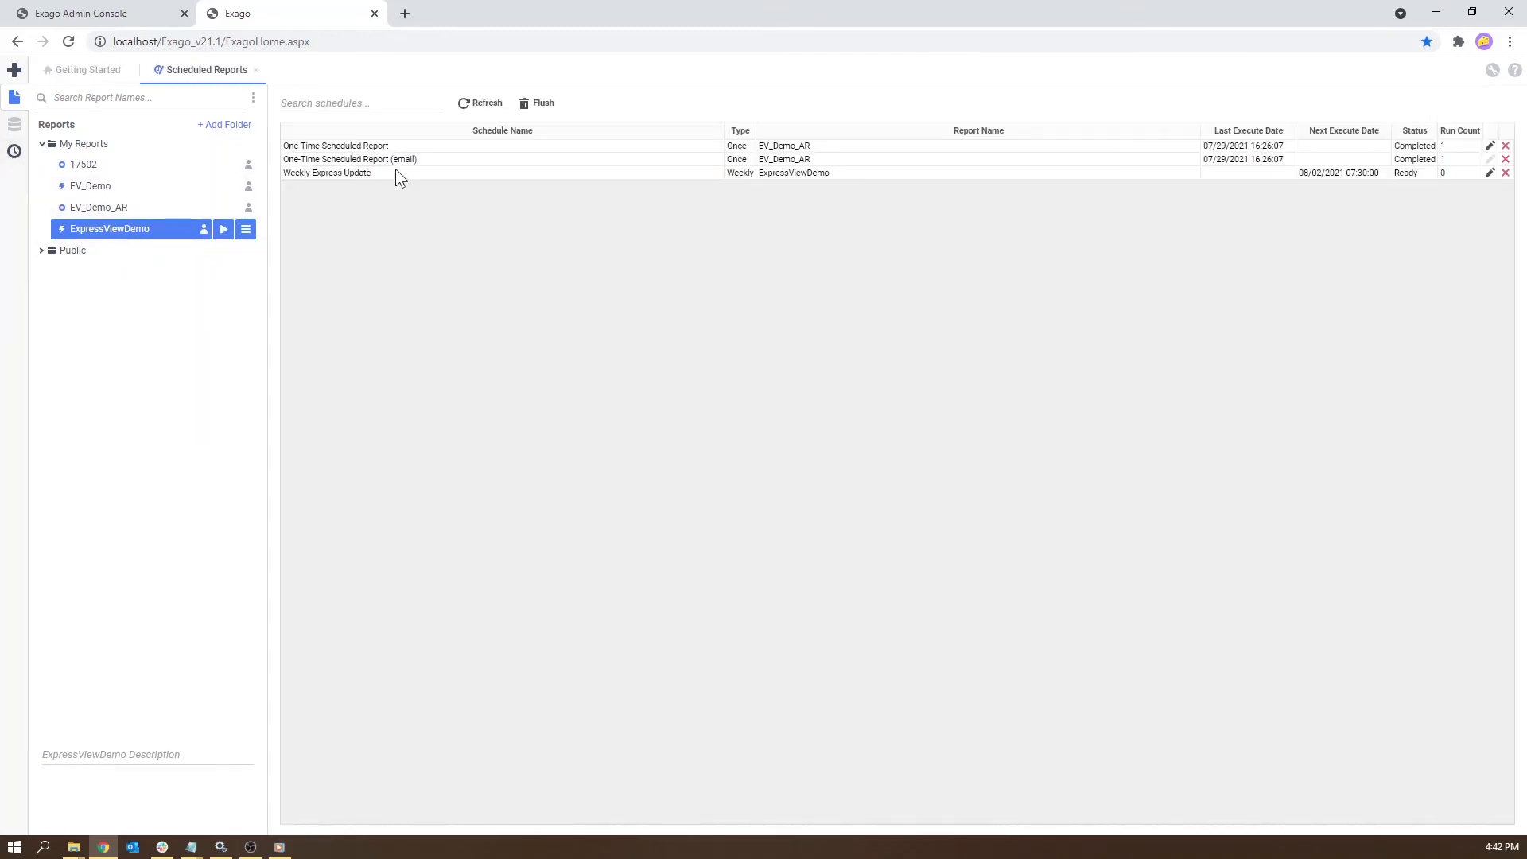